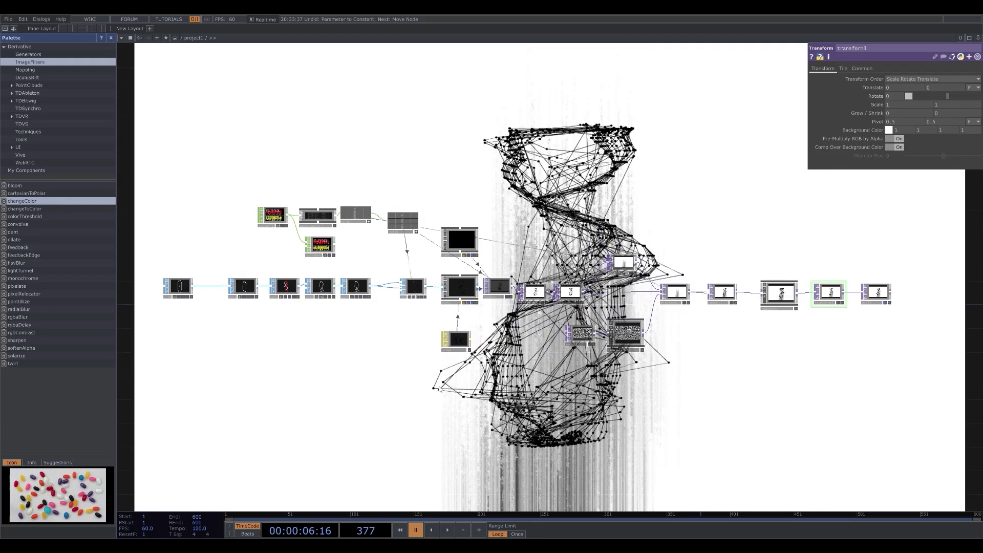
- Examine the overall layout of the network, from the audio and geometry nodes through to the final image node
right_drag(249, 301, 917, 401)
drag(490, 382, 518, 408)
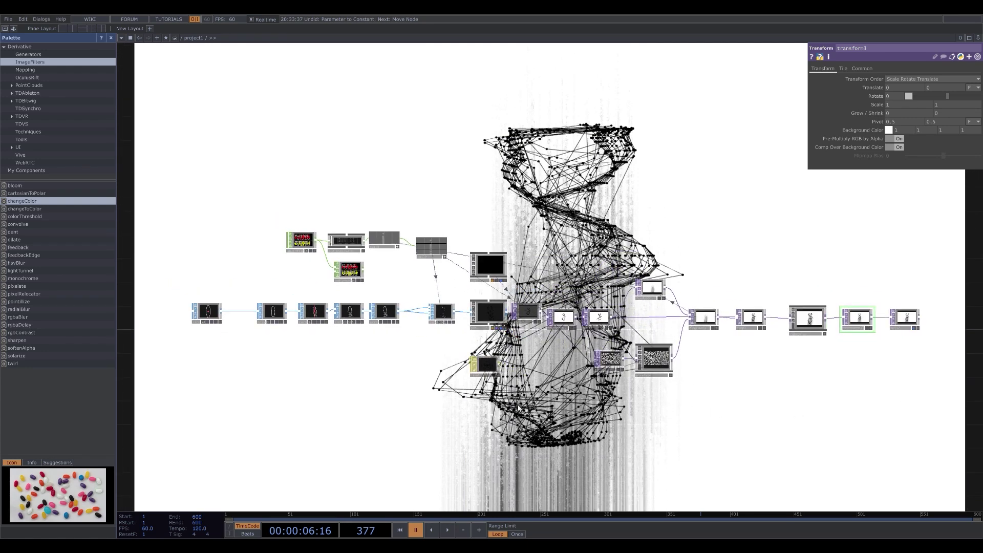
drag(568, 419, 574, 398)
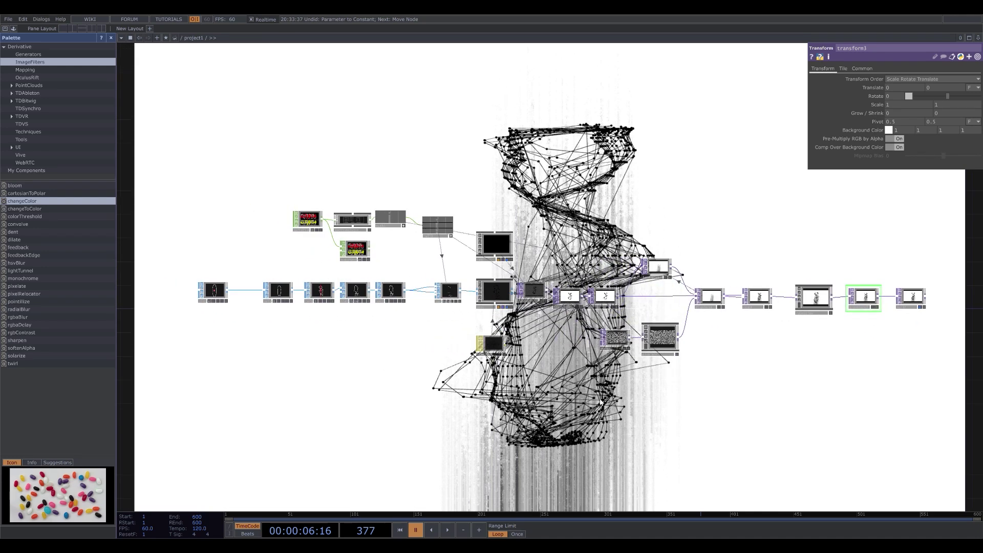
drag(530, 395, 485, 396)
scroll(507, 399, down, 1)
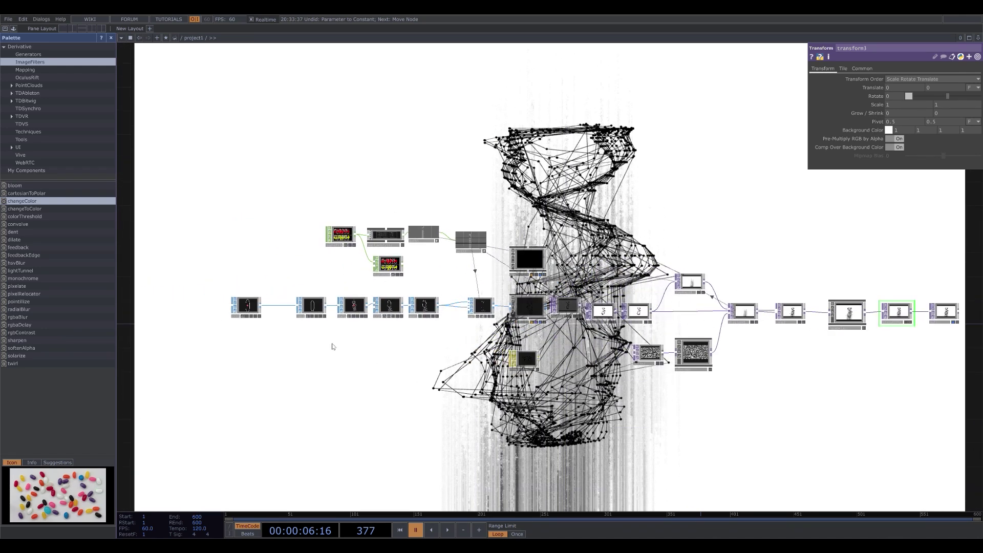
drag(254, 278, 232, 254)
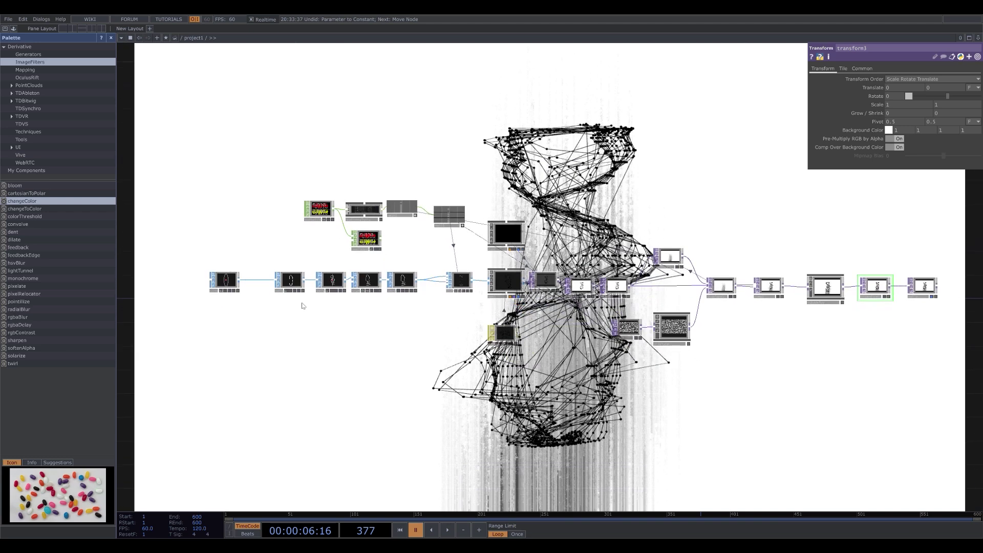
drag(302, 306, 316, 316)
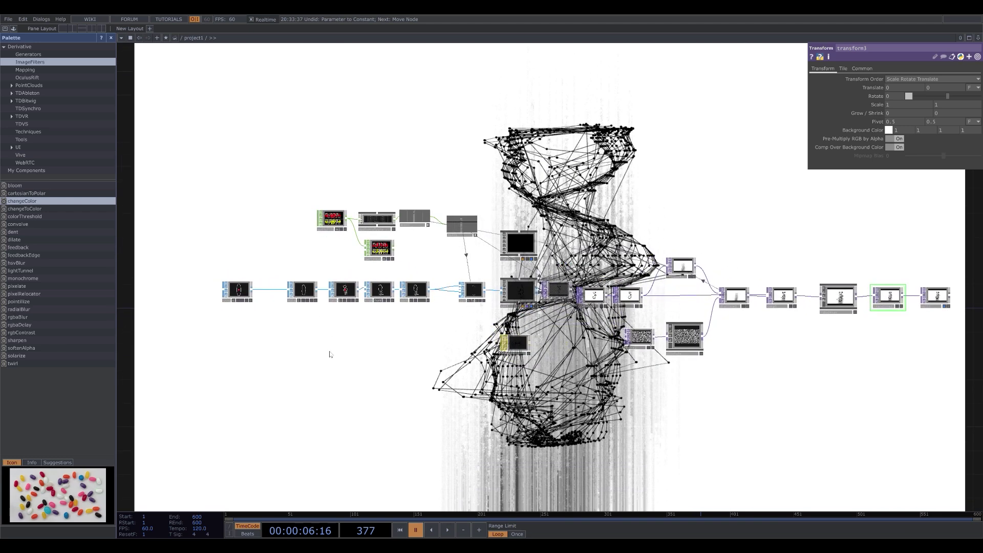
drag(329, 354, 374, 329)
scroll(373, 329, up, 3)
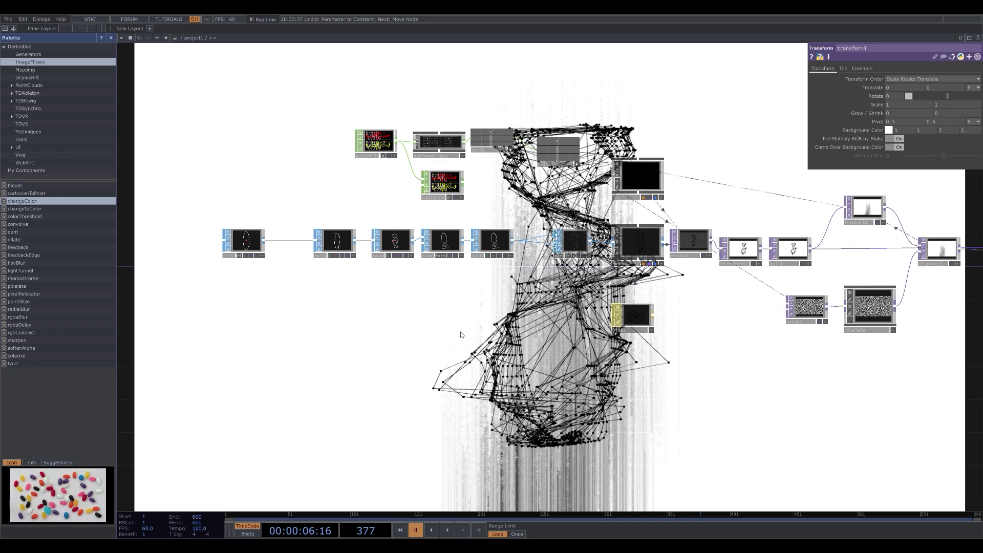
drag(695, 362, 509, 366)
scroll(442, 371, down, 3)
scroll(513, 367, down, 3)
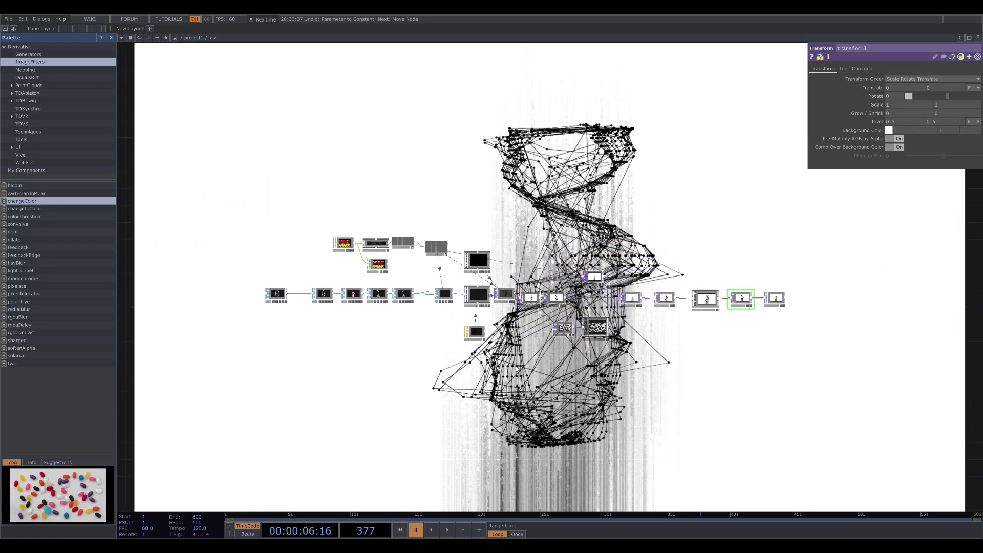
scroll(516, 368, up, 3)
drag(582, 402, 625, 454)
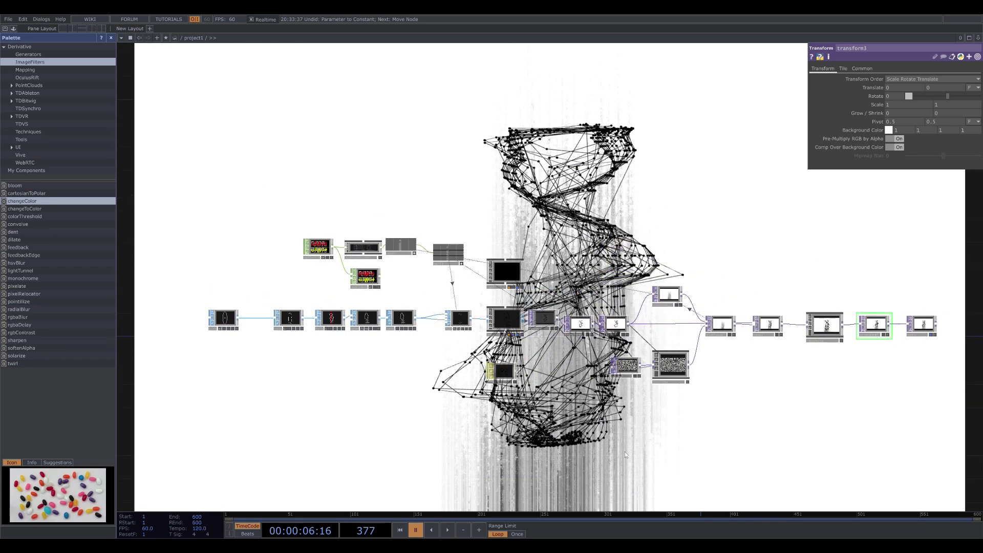
- Select the audio node group and examine the audioAnalysis chain with its control parameters
right_drag(447, 287, 403, 292)
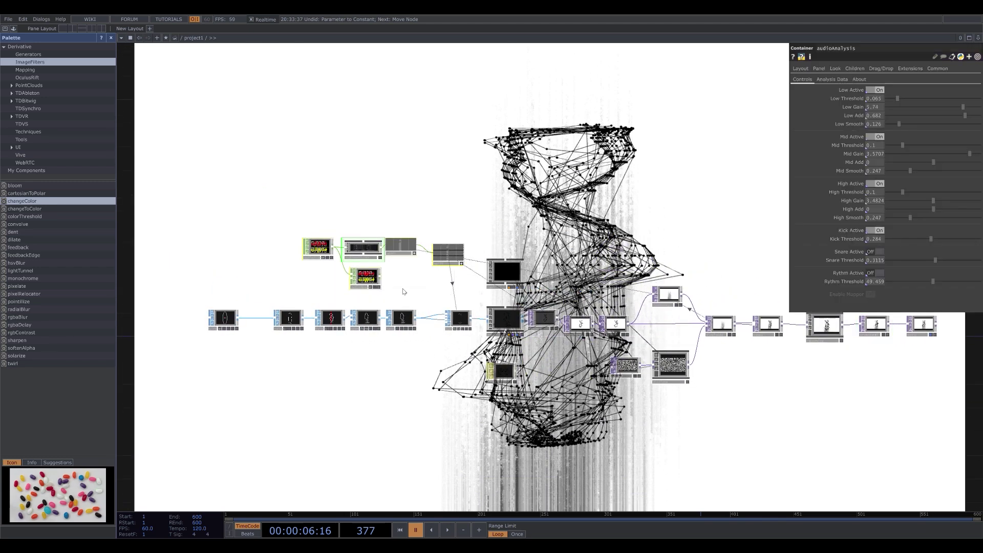
scroll(318, 279, up, 3)
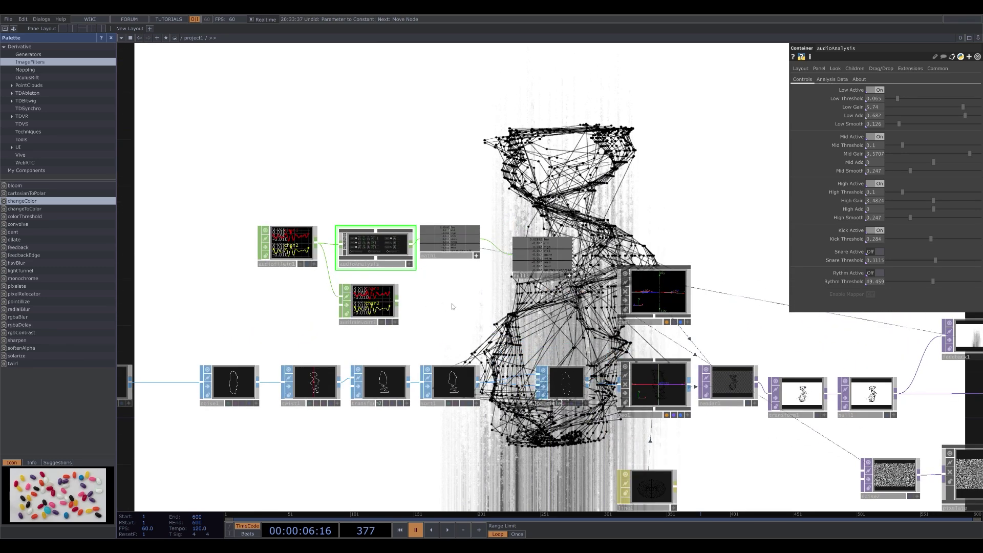
drag(453, 307, 442, 311)
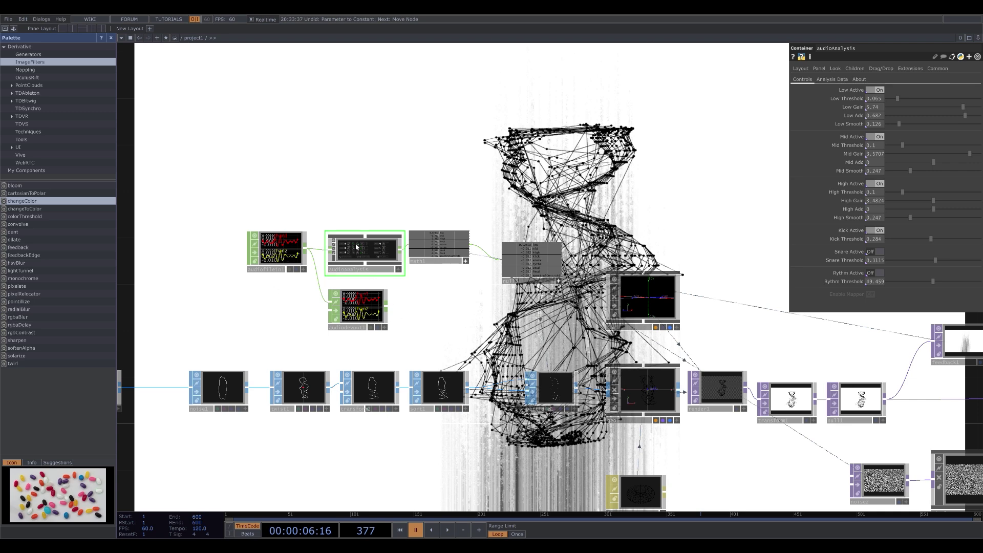
drag(448, 299, 352, 283)
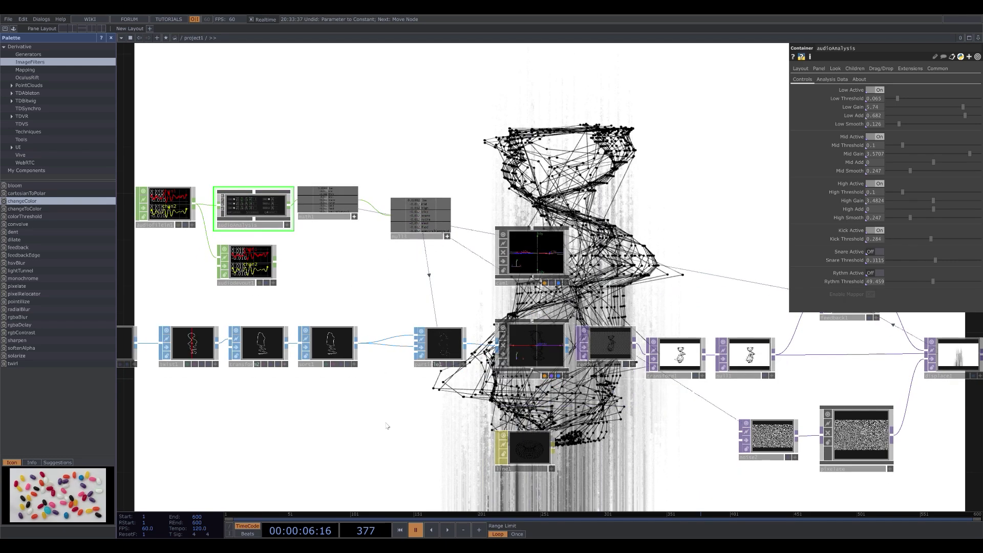
- Examine the geometry chain and view the parameters of its starting circle1 node
drag(387, 425, 529, 361)
drag(486, 403, 551, 374)
scroll(552, 374, down, 3)
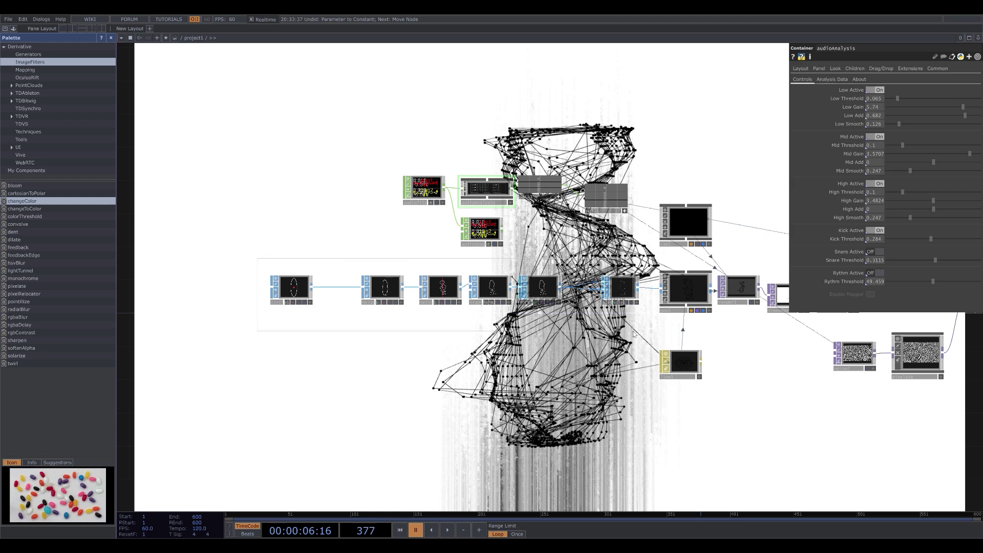
drag(633, 334, 633, 333)
scroll(546, 344, up, 3)
mouse_move(312, 318)
mouse_down()
mouse_move(384, 316)
mouse_move(317, 312)
mouse_up()
click(195, 271)
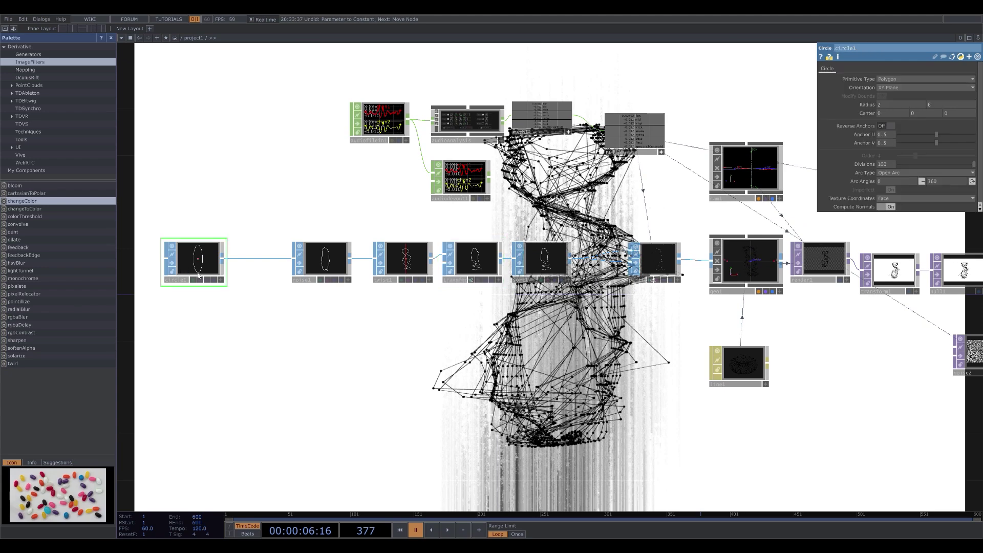
mouse_move(419, 338)
mouse_down()
mouse_move(404, 337)
mouse_move(432, 338)
mouse_up()
drag(329, 291, 295, 298)
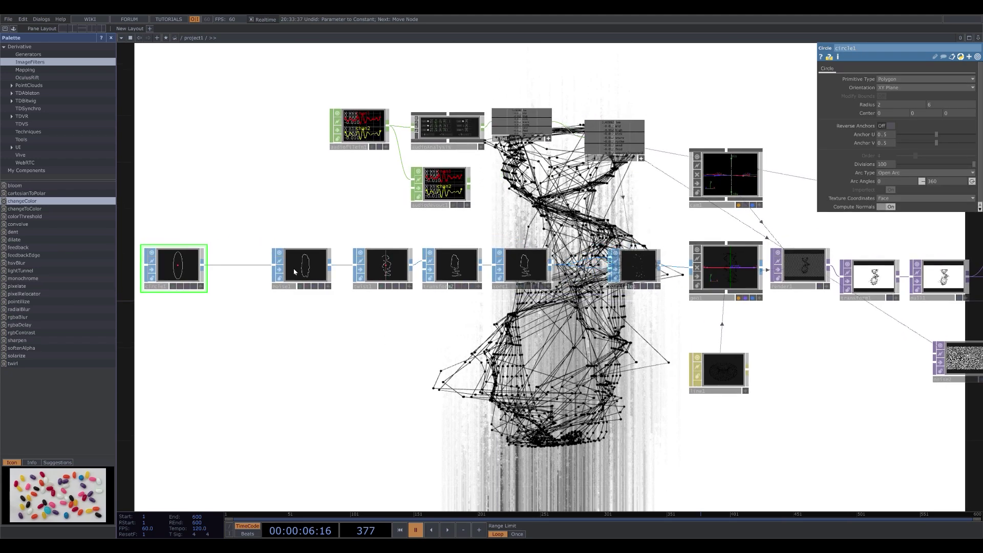
- Follow the geometry chain to the render nodes and view the parameters of the Line material
drag(621, 350, 550, 350)
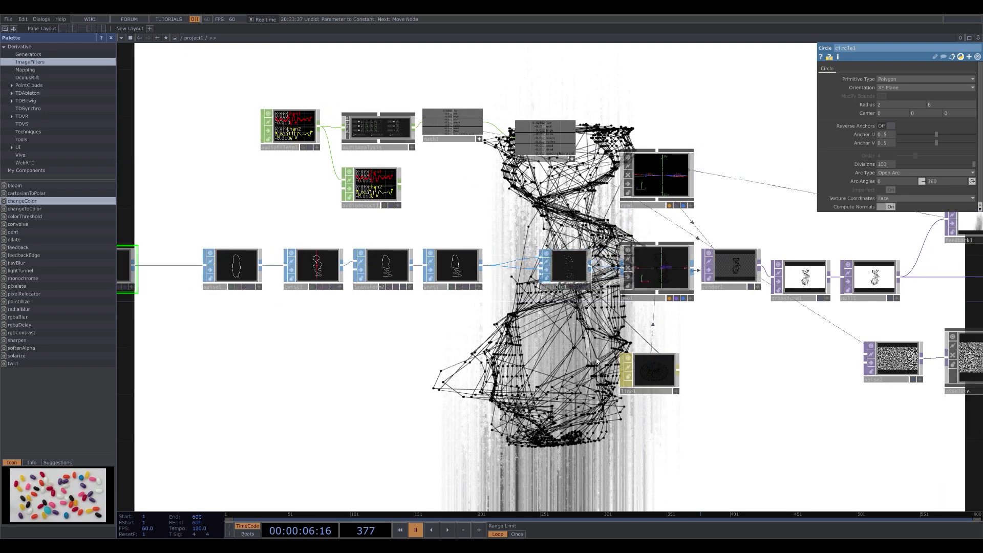
drag(755, 392, 523, 331)
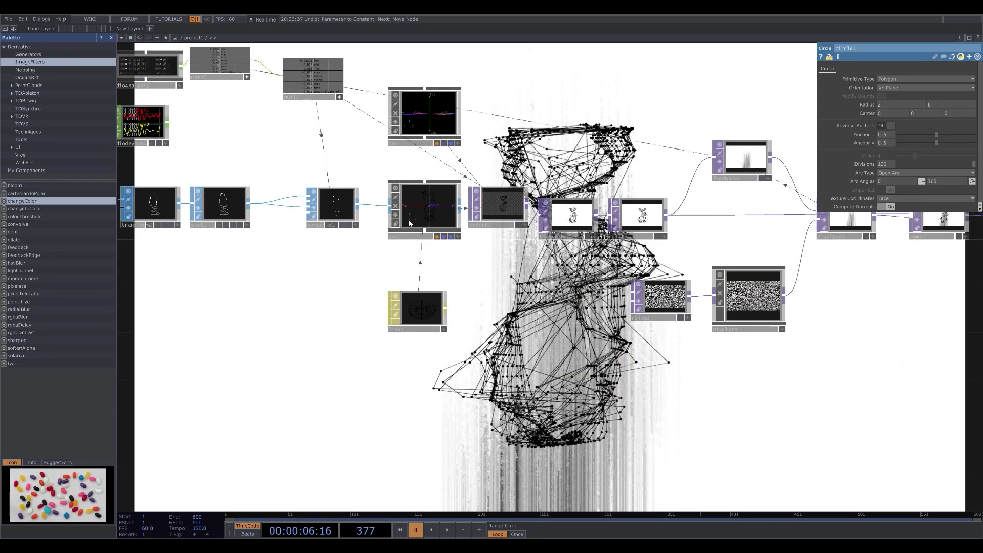
drag(427, 313, 383, 313)
click(439, 307)
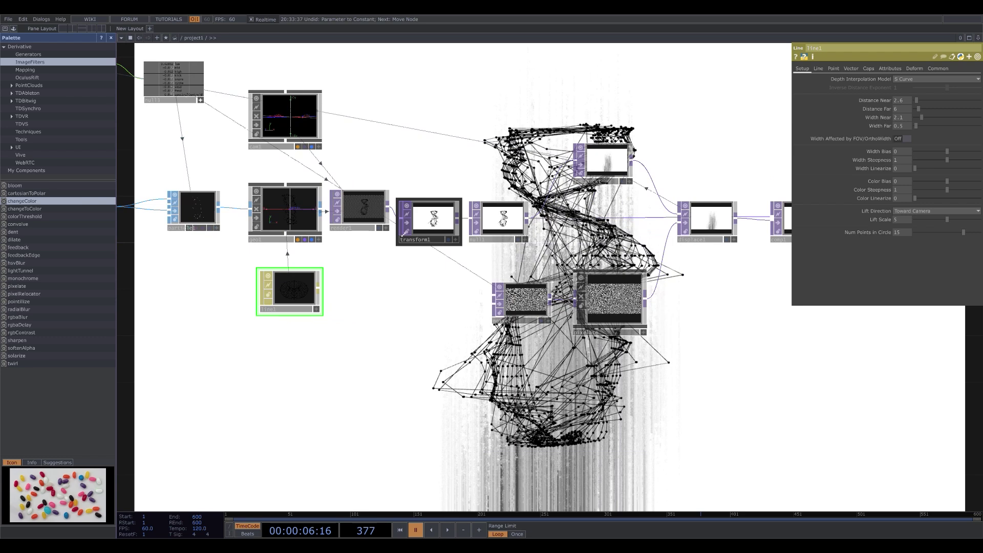
- Select the image-processing nodes after the render and examine the feedback, noise and displacement branches up to the final output
scroll(442, 315, down, 6)
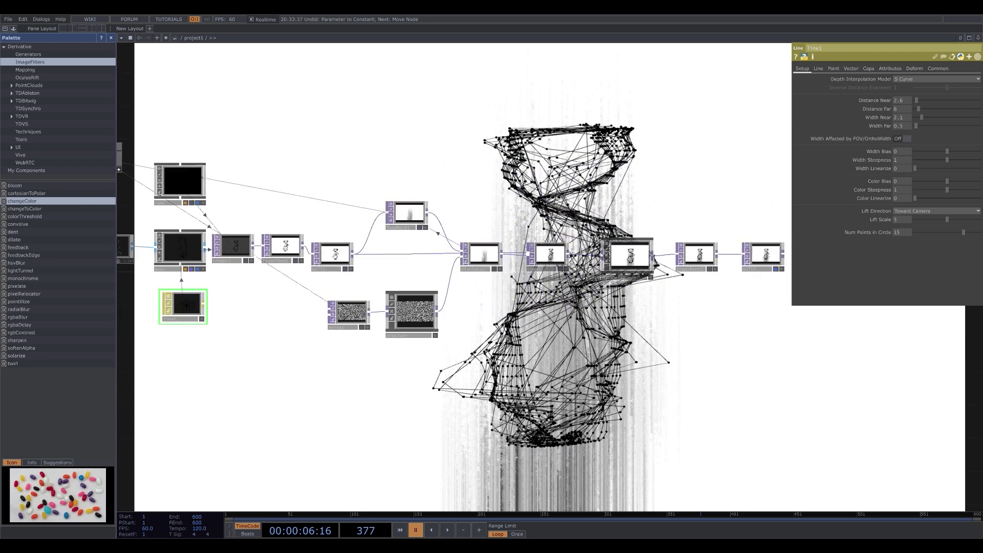
drag(390, 336, 440, 337)
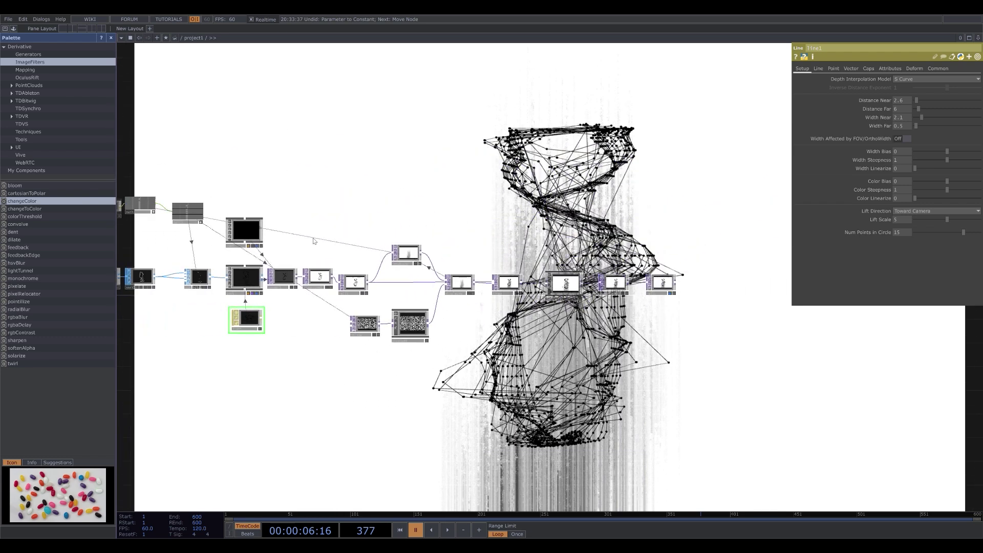
drag(362, 227, 313, 226)
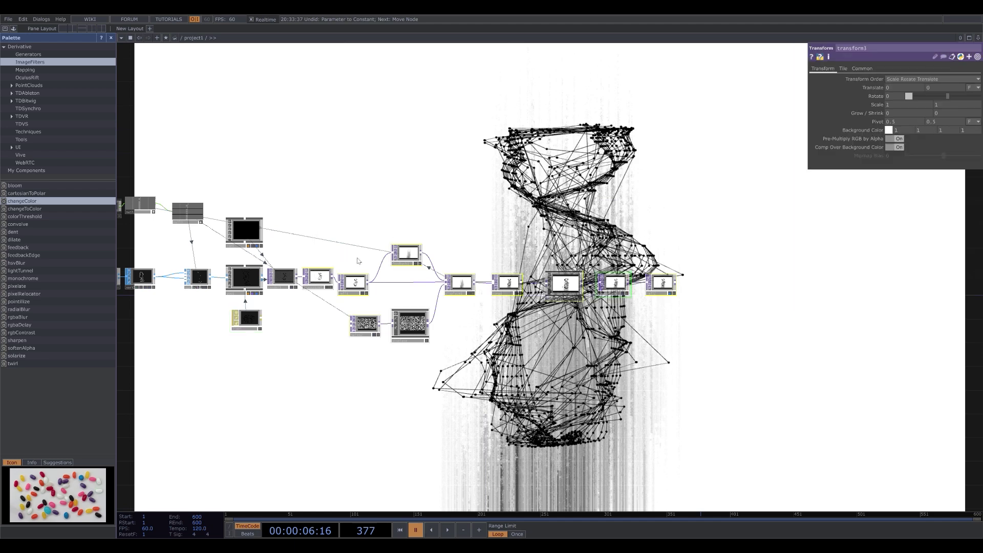
drag(400, 208, 454, 216)
drag(527, 365, 568, 363)
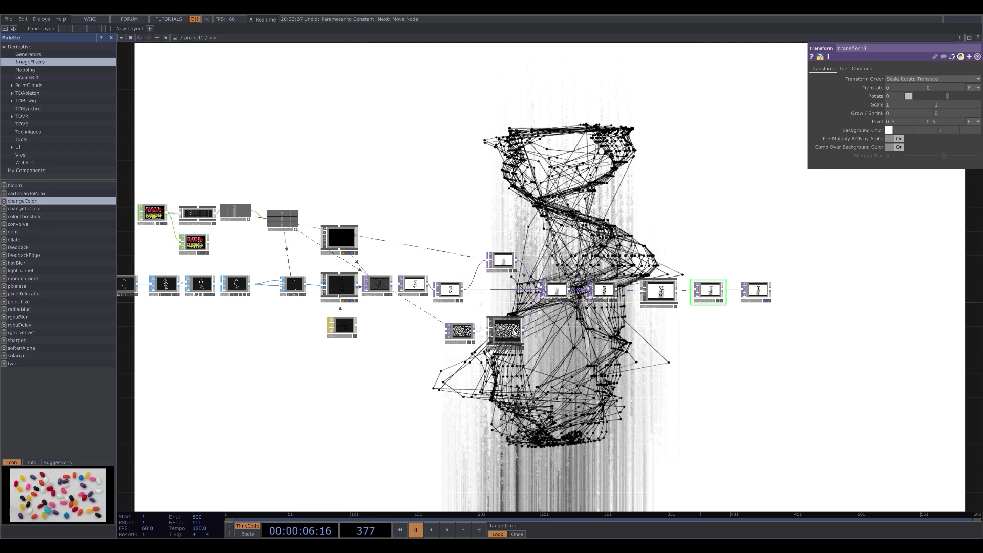
drag(553, 407, 621, 393)
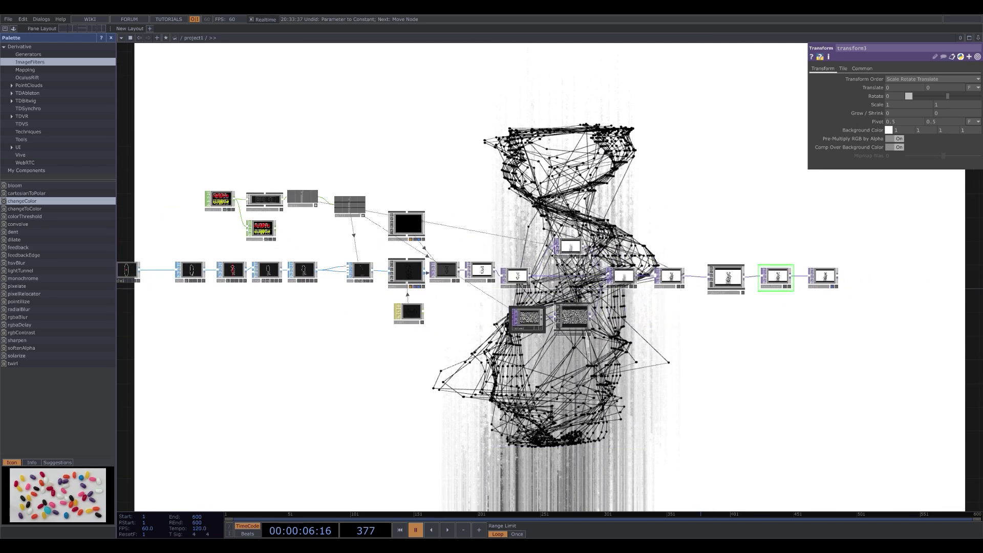
scroll(471, 340, down, 4)
drag(481, 350, 547, 355)
scroll(442, 327, up, 2)
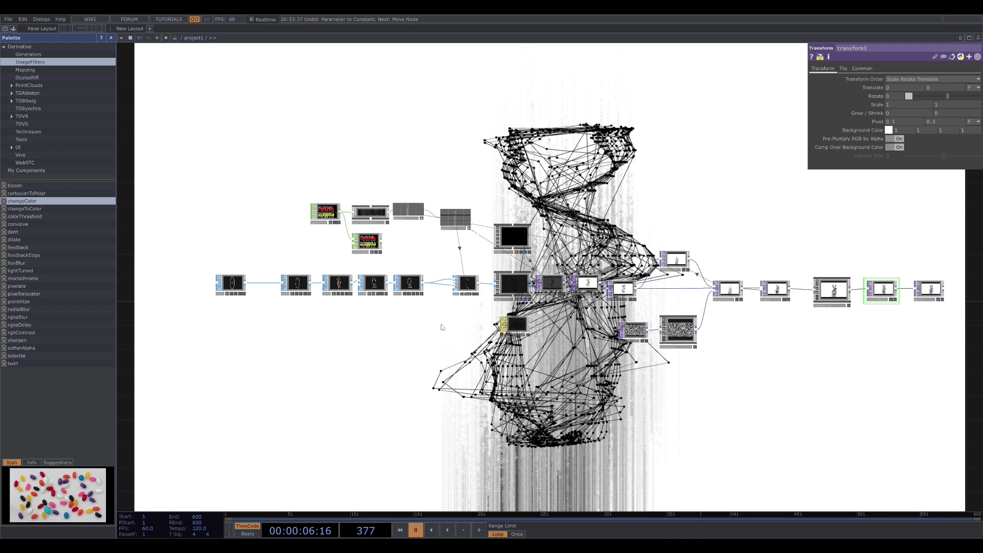
- Return to the start of the geometry chain and select the circle1 node together with the four nodes after it
scroll(348, 352, up, 3)
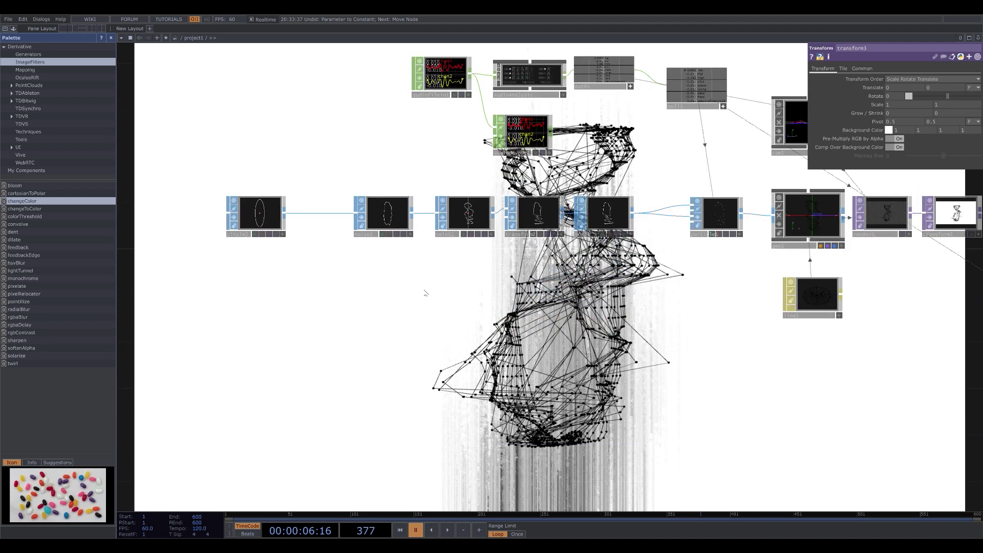
drag(436, 295, 419, 329)
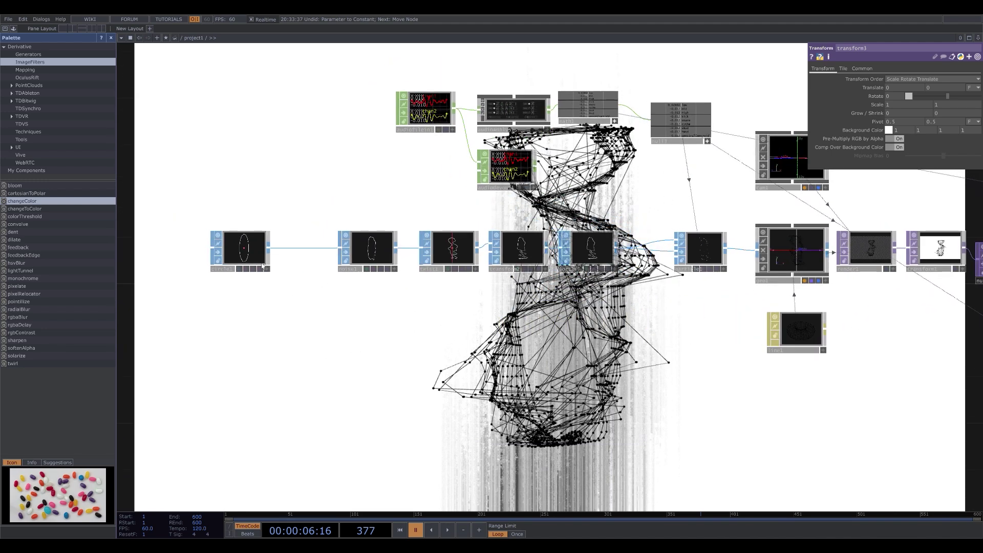
drag(425, 287, 413, 296)
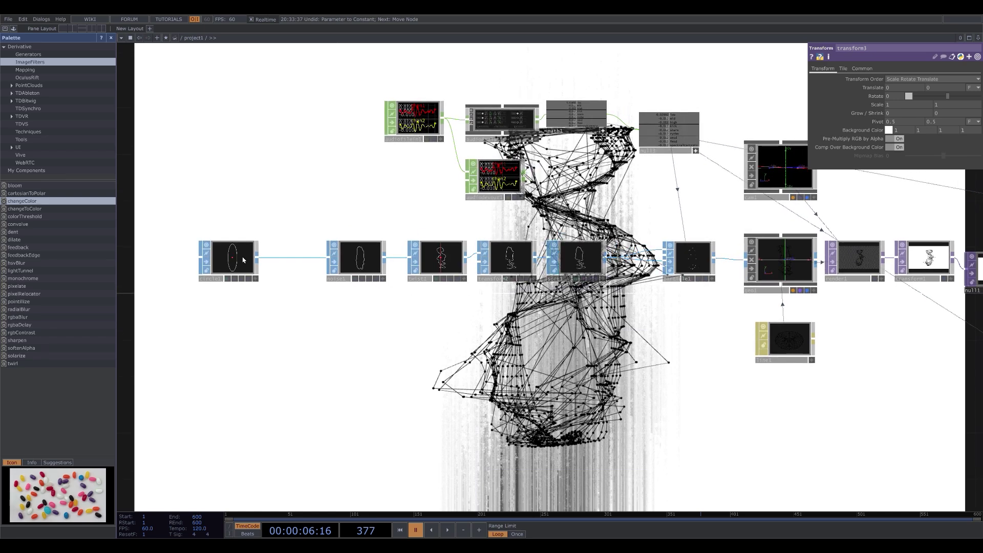
click(233, 258)
right_drag(210, 253, 619, 245)
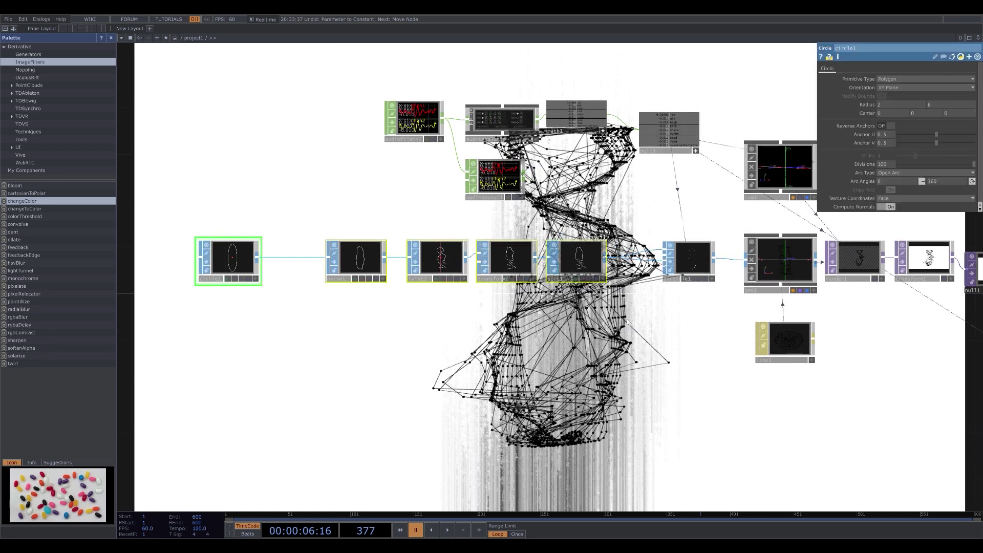
drag(526, 328, 490, 291)
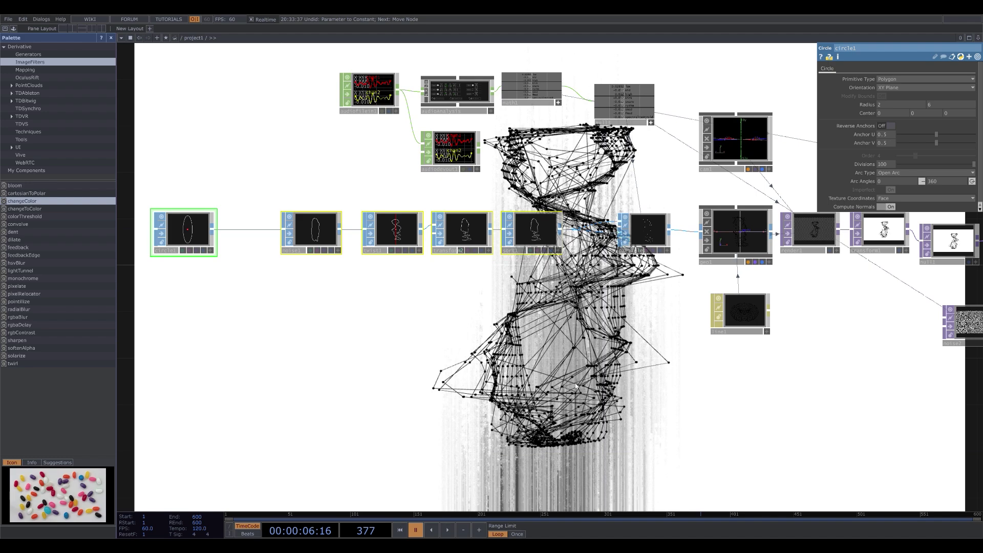
drag(576, 386, 553, 377)
- Display null1 as the network background and turn off the background display of the last node in the image chain
click(571, 264)
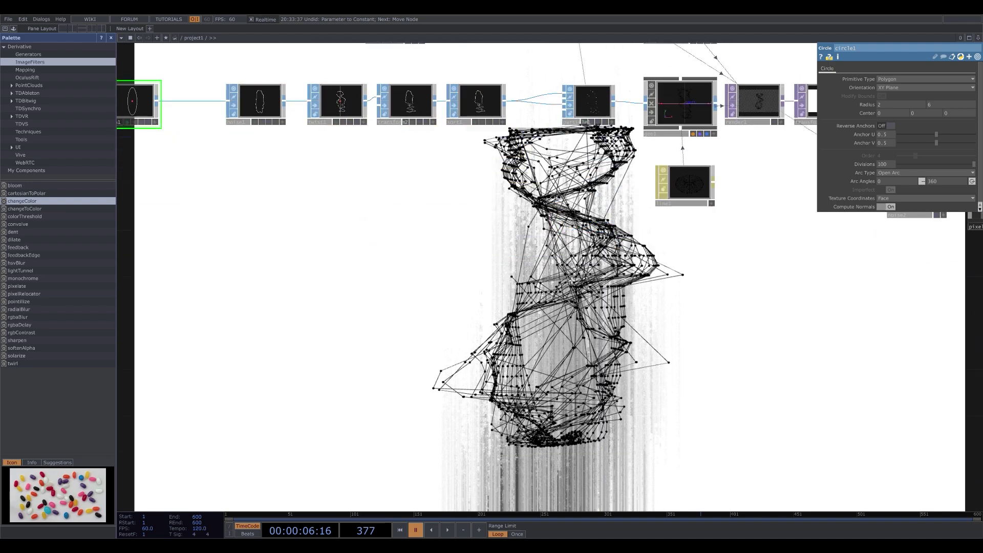
scroll(767, 139, down, 1)
drag(768, 139, 387, 303)
scroll(566, 264, down, 1)
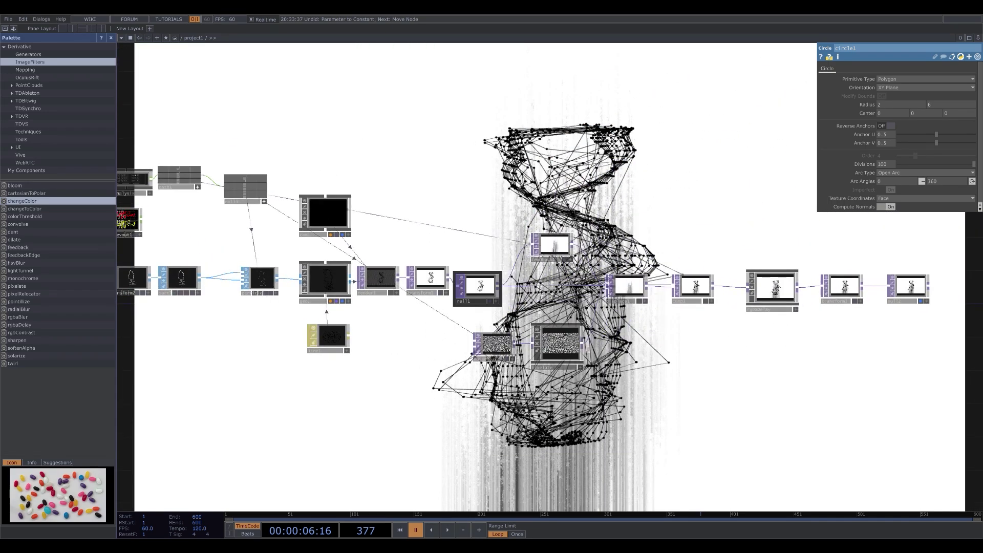
click(490, 301)
click(920, 302)
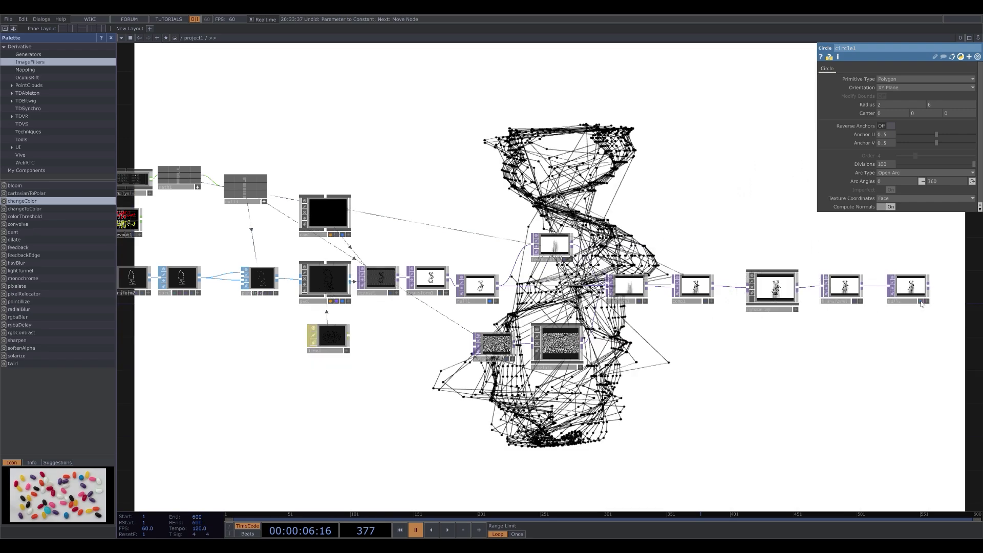
- Return to circle1 at the start of the geometry chain and select noise1 to view its noise parameters
key(shift+h)
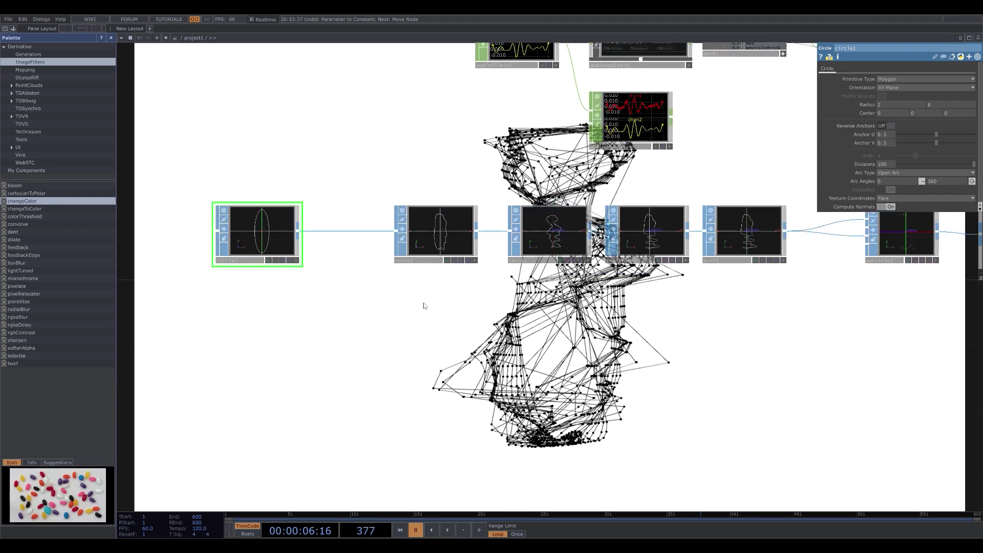
drag(423, 302, 395, 344)
drag(227, 285, 277, 290)
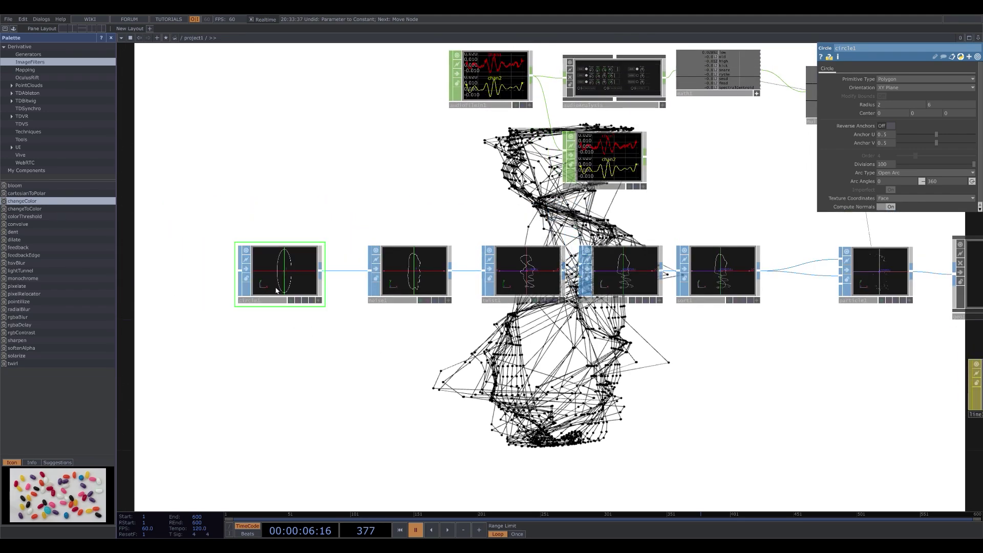
drag(400, 364, 323, 329)
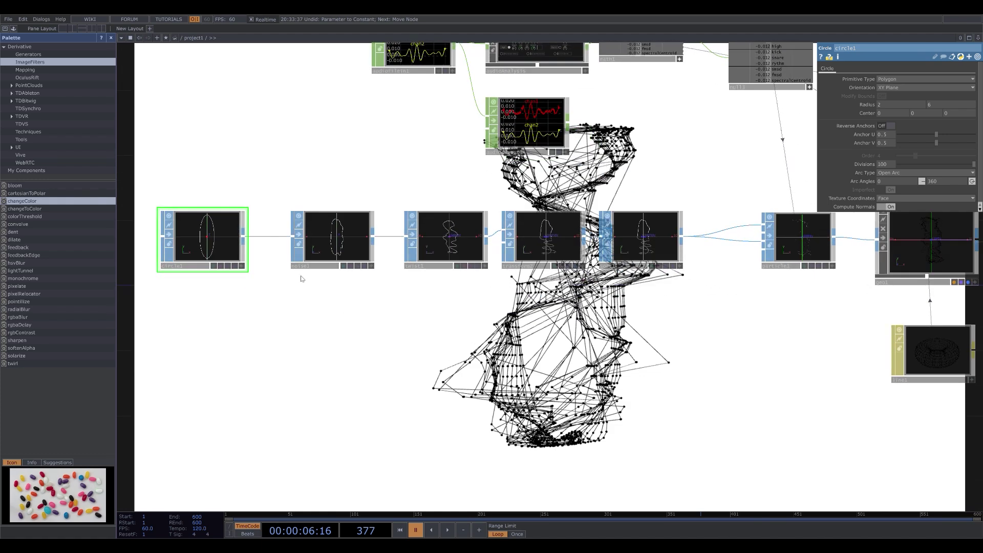
drag(492, 311, 446, 280)
click(279, 214)
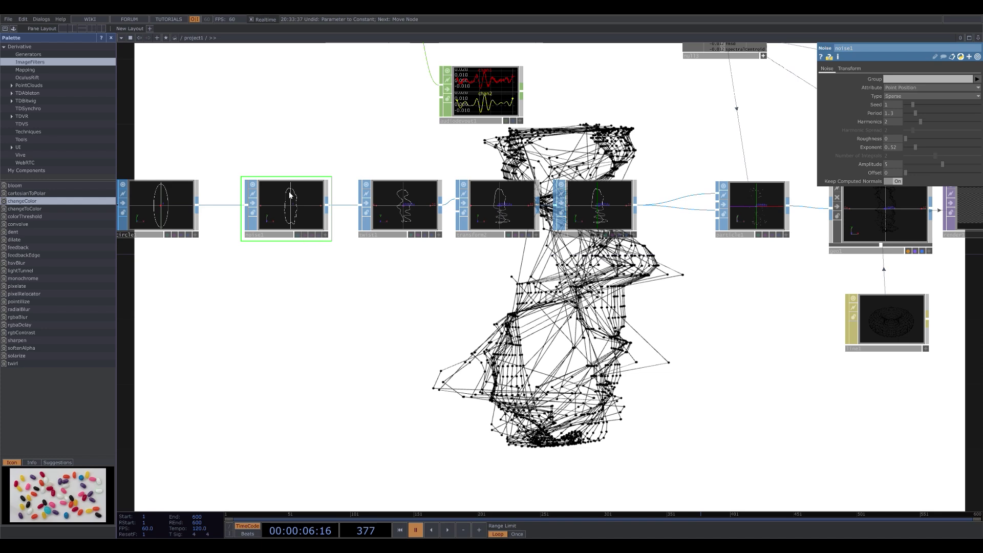
drag(377, 286, 389, 312)
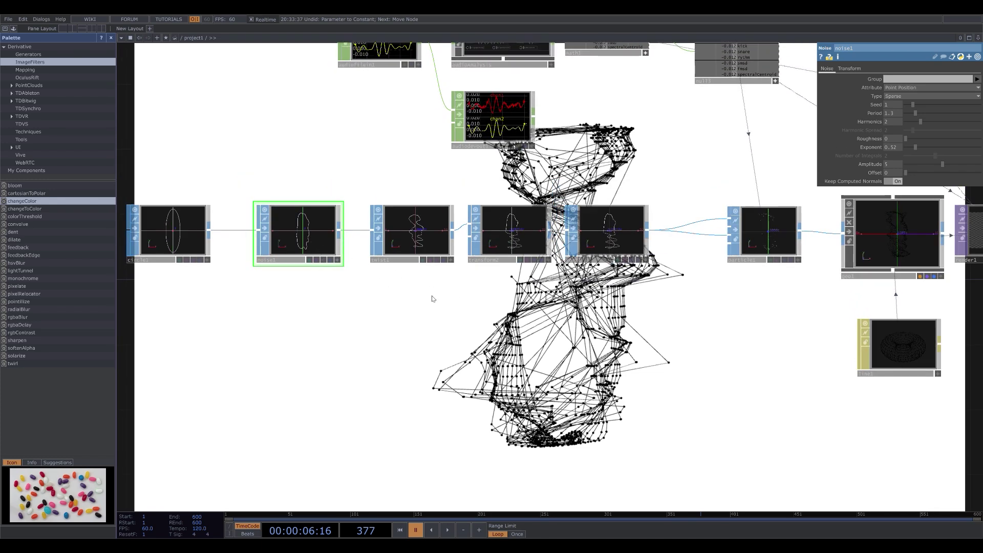
- Select twist1 to view its Twist parameters, nudging the node slightly out of the row and back
middle_drag(432, 299, 351, 287)
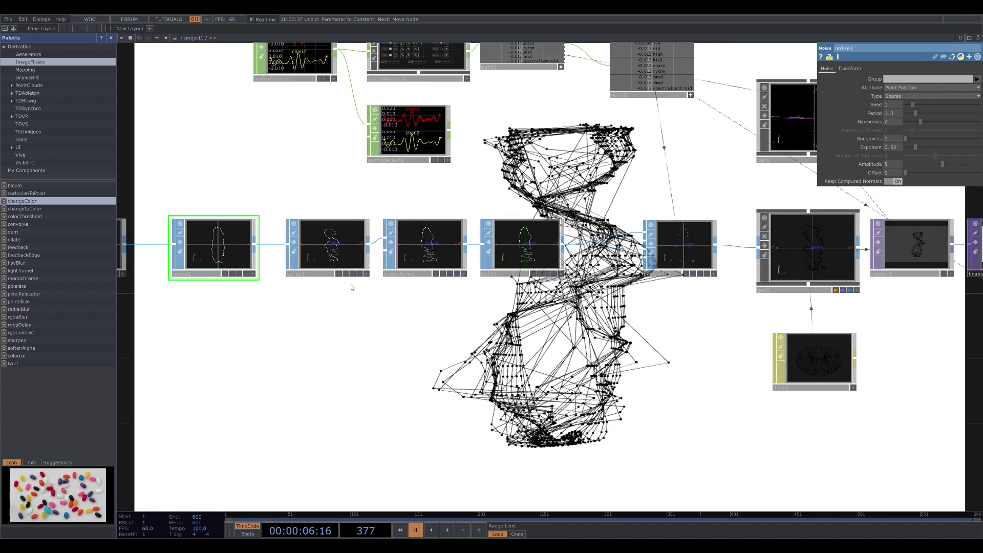
click(343, 249)
middle_drag(342, 249, 354, 257)
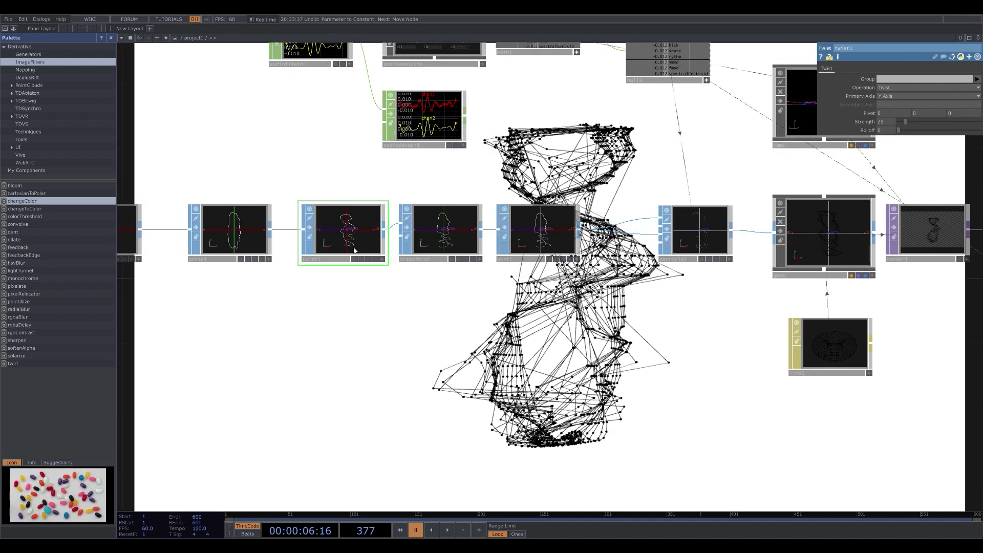
drag(354, 250, 353, 265)
middle_drag(351, 258, 352, 230)
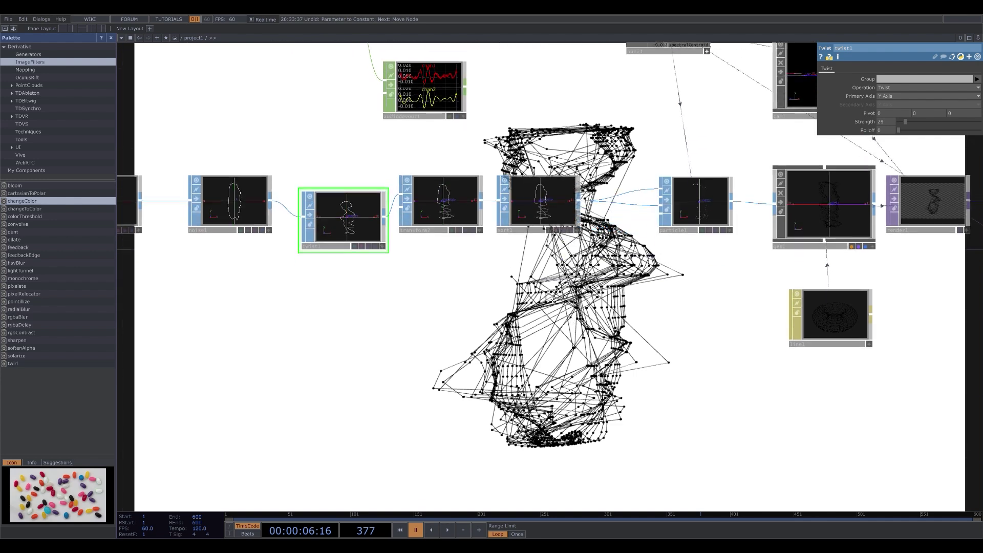
drag(552, 301, 553, 273)
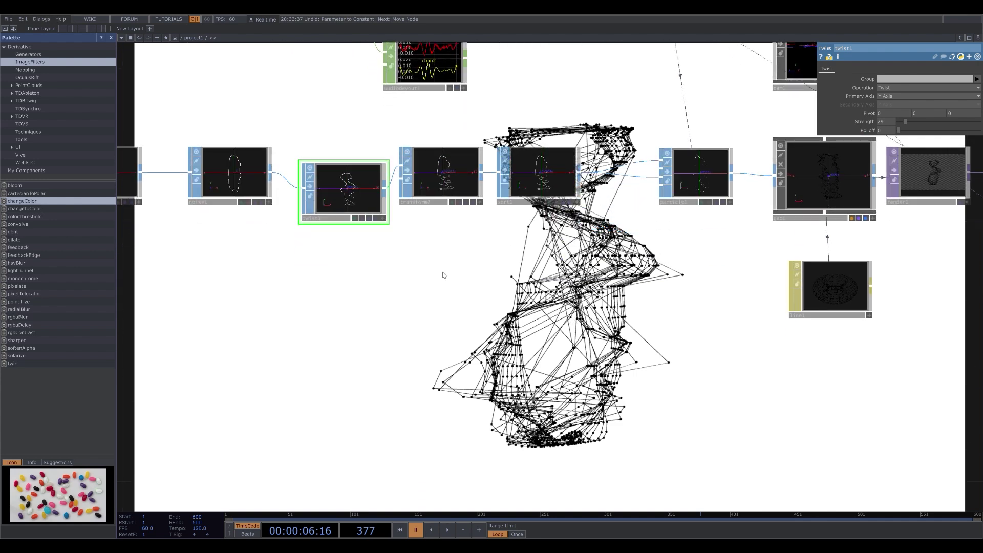
drag(324, 199, 323, 182)
- Select noise1 again and examine its deformed circle up close beside twist1
drag(249, 220, 412, 311)
click(342, 224)
scroll(373, 267, up, 4)
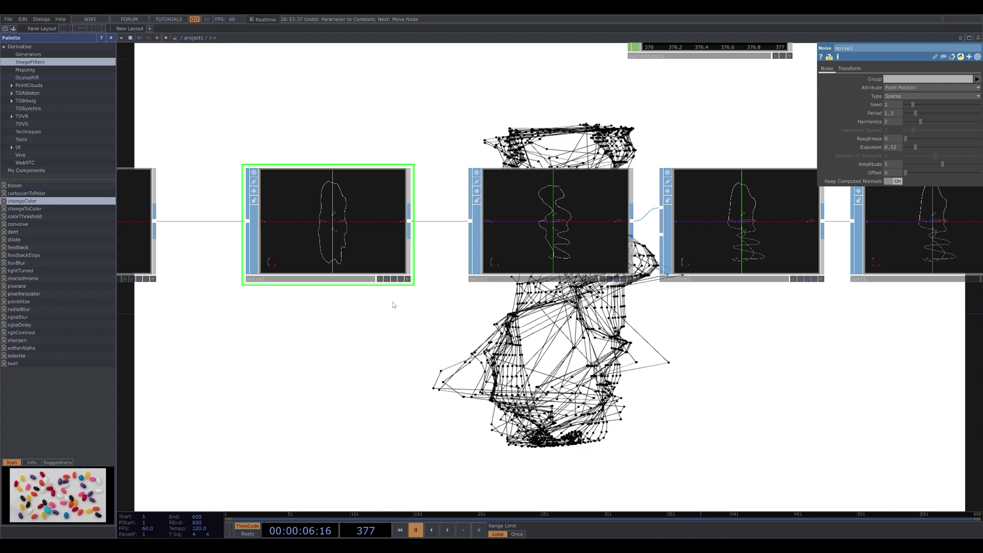
middle_drag(393, 305, 341, 294)
middle_drag(347, 344, 395, 341)
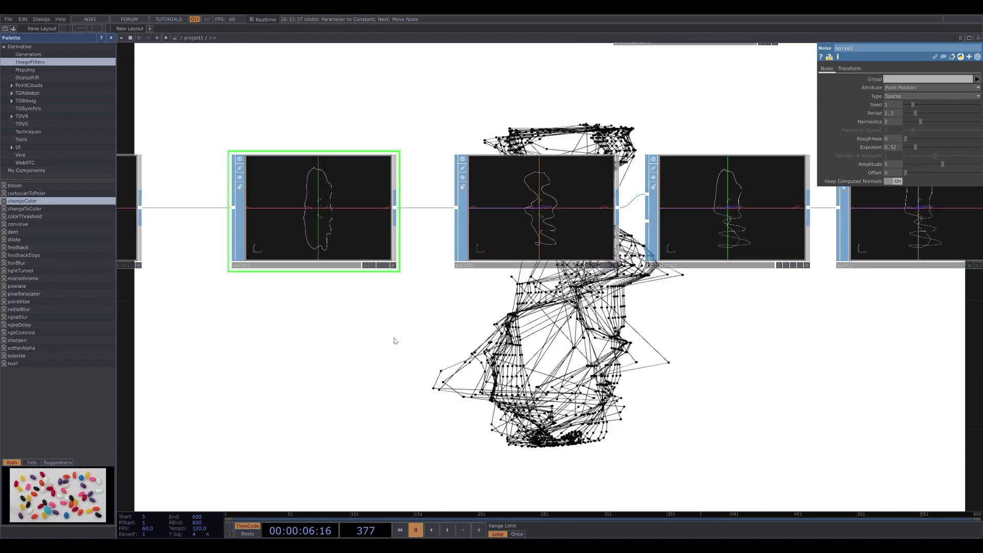
- Play the timeline to watch the noise1, twist1 and transform2 shapes animate, and pause it
key(space)
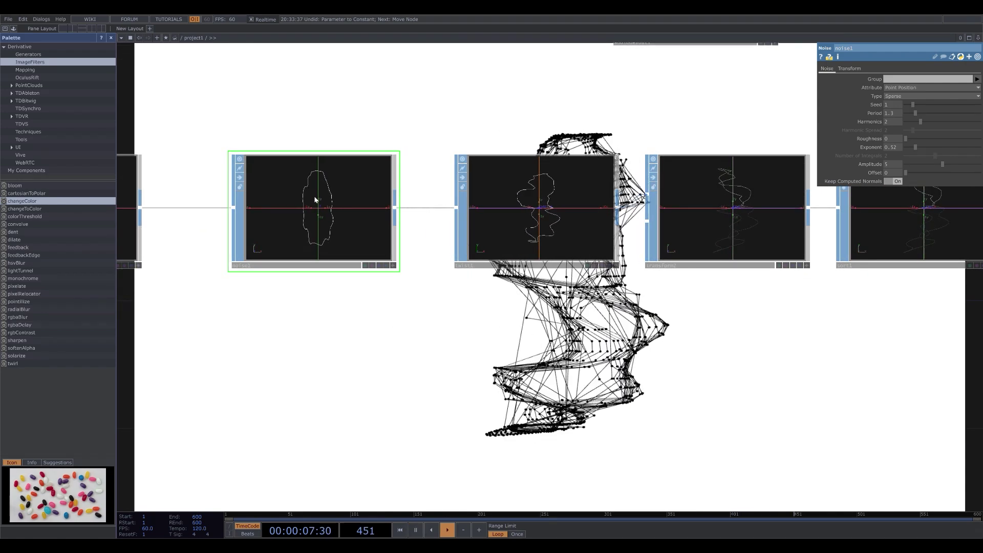
middle_drag(528, 205, 432, 202)
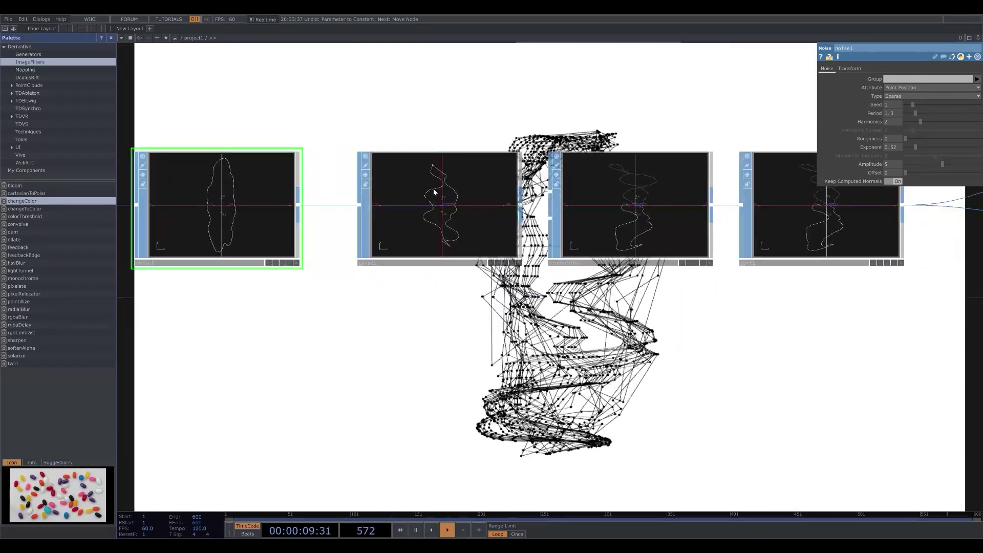
scroll(456, 214, down, 3)
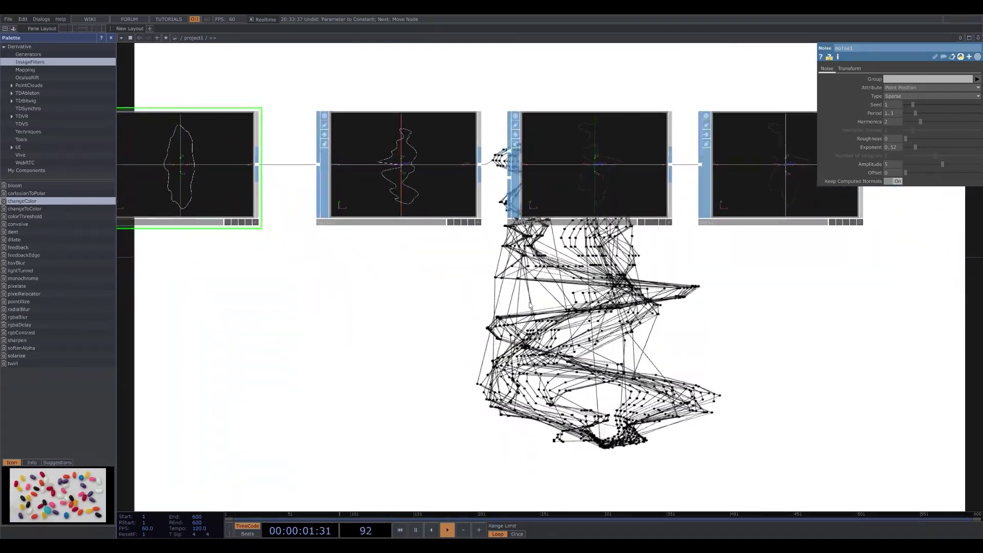
middle_drag(555, 311, 463, 316)
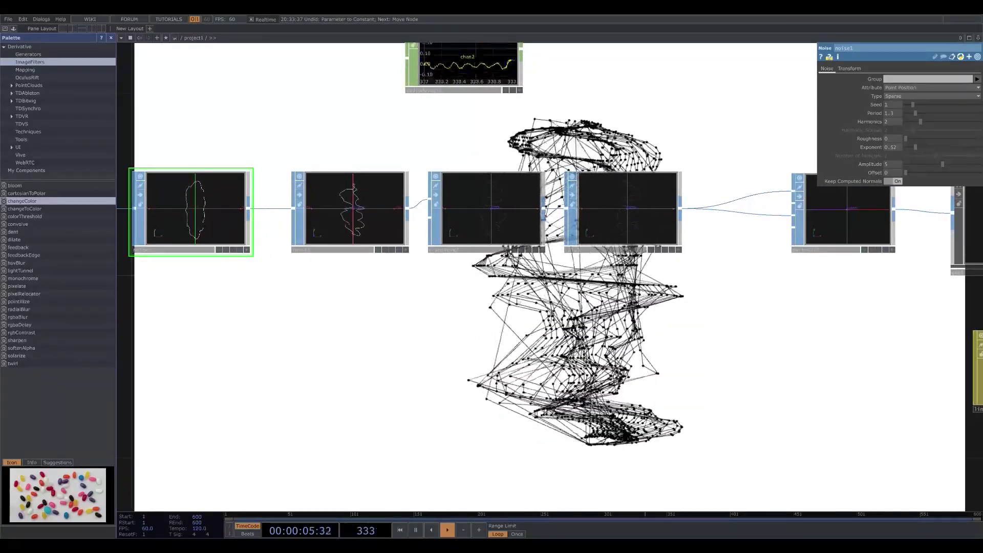
drag(391, 265, 355, 274)
drag(460, 227, 438, 233)
key(space)
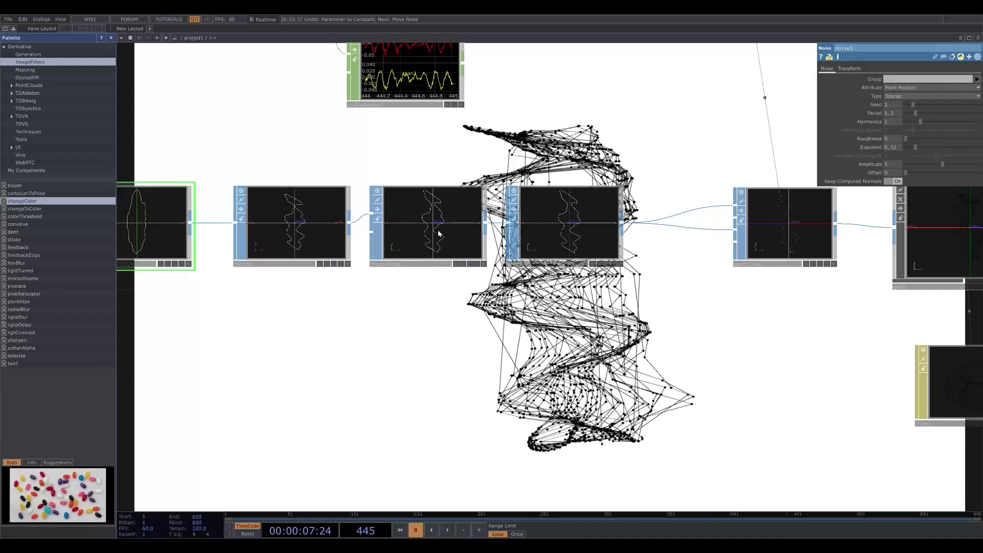
- Select transform2 and expand its Rotate parameter to inspect the expression driving the Y rotation
click(439, 238)
middle_drag(439, 238, 422, 251)
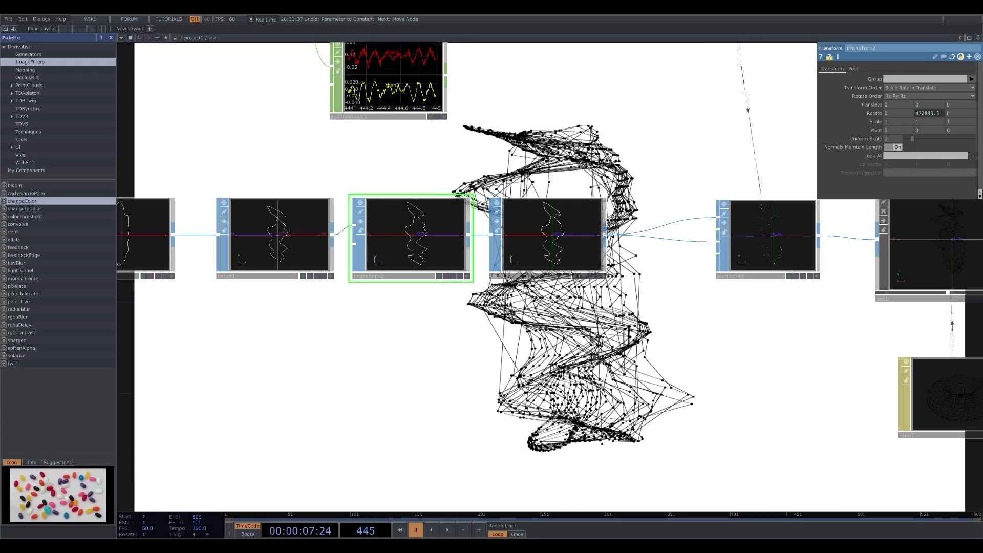
middle_drag(507, 350, 472, 330)
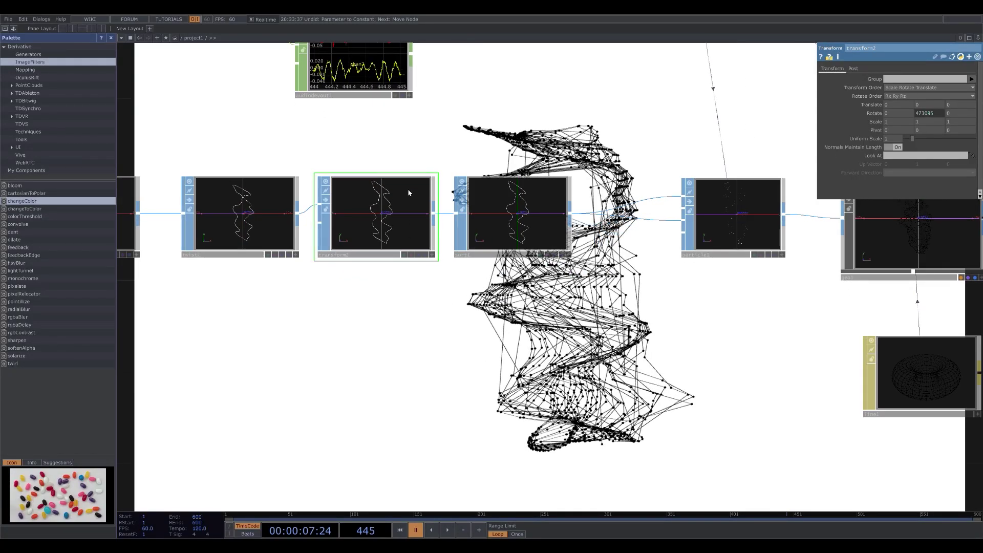
click(930, 113)
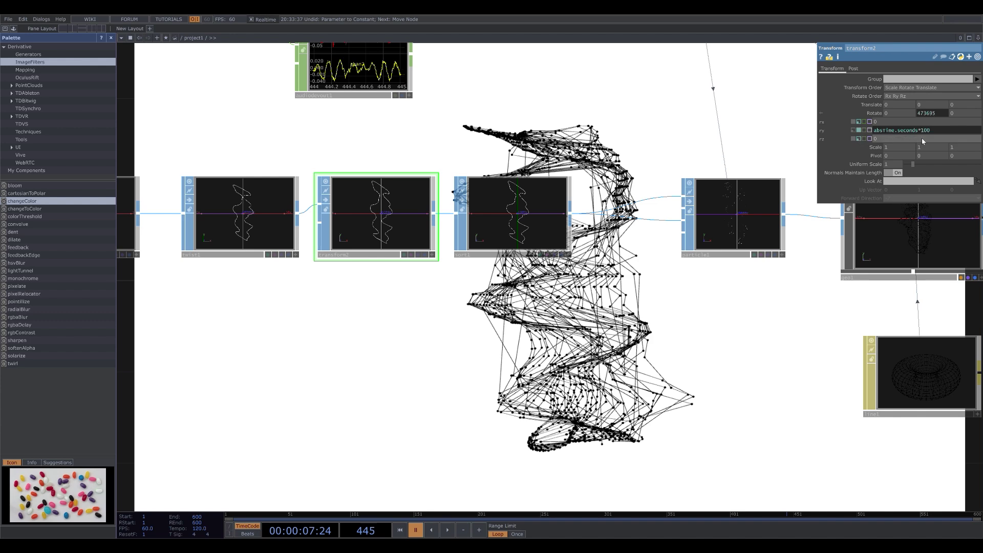
drag(641, 286, 586, 310)
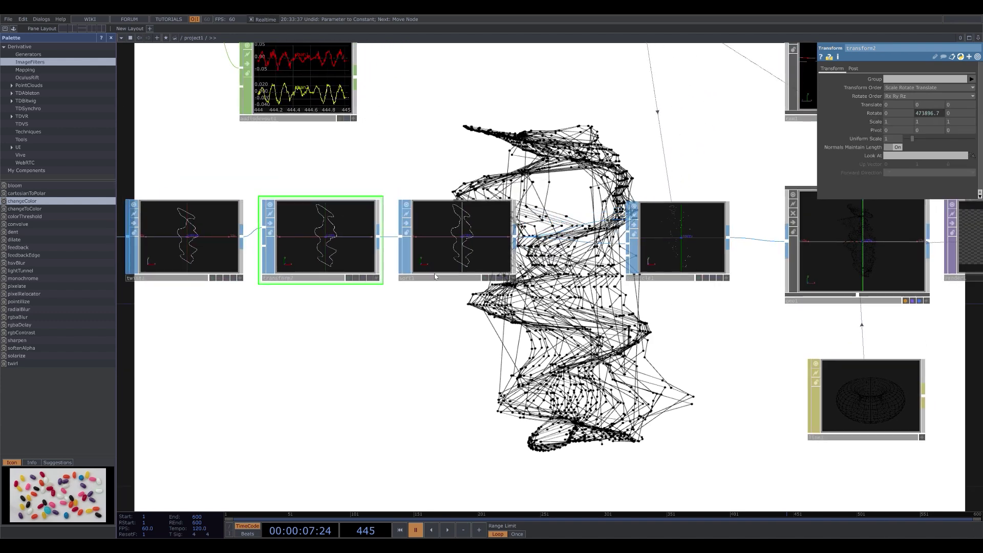
drag(293, 289, 333, 291)
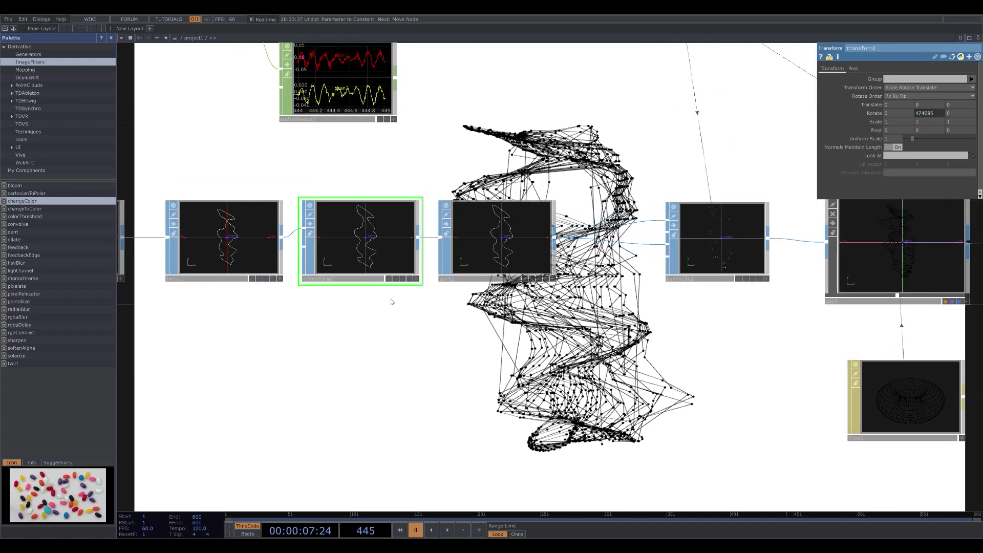
drag(392, 302, 488, 291)
- Box-select the nodes from noise1 to transform2 and review the geometry chain starting at circle1
scroll(439, 290, down, 3)
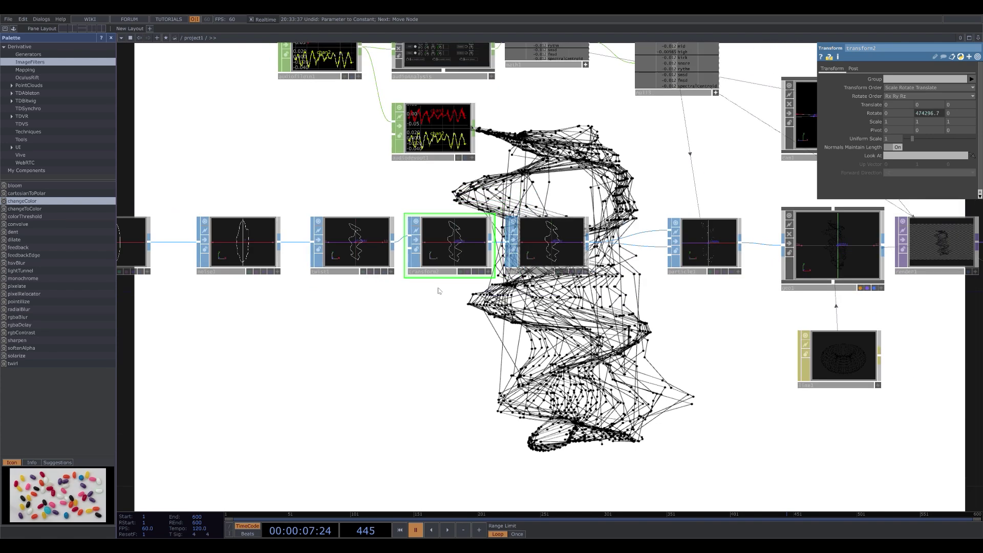
scroll(439, 291, up, 3)
drag(522, 315, 535, 333)
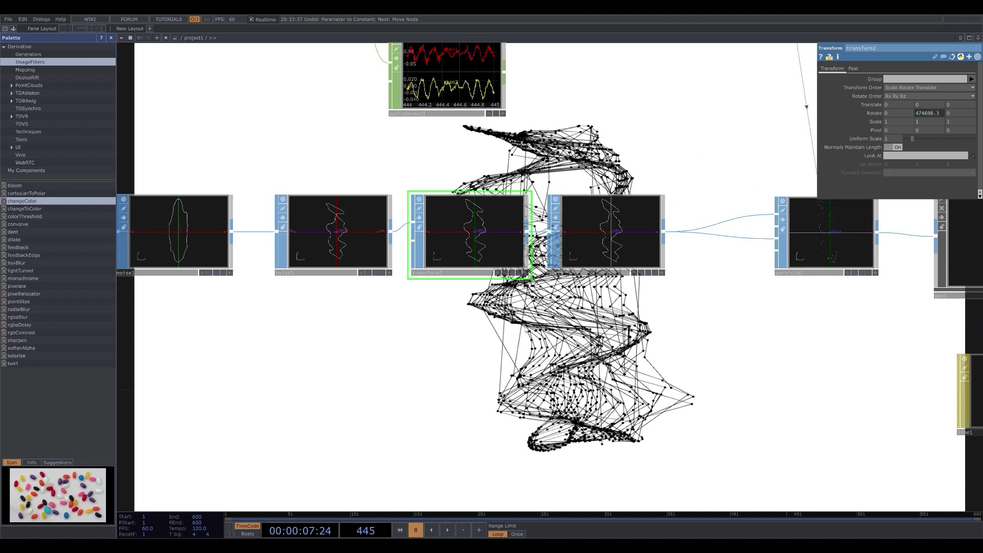
drag(411, 332, 473, 326)
scroll(473, 325, down, 3)
drag(314, 209, 283, 202)
right_drag(254, 260, 509, 296)
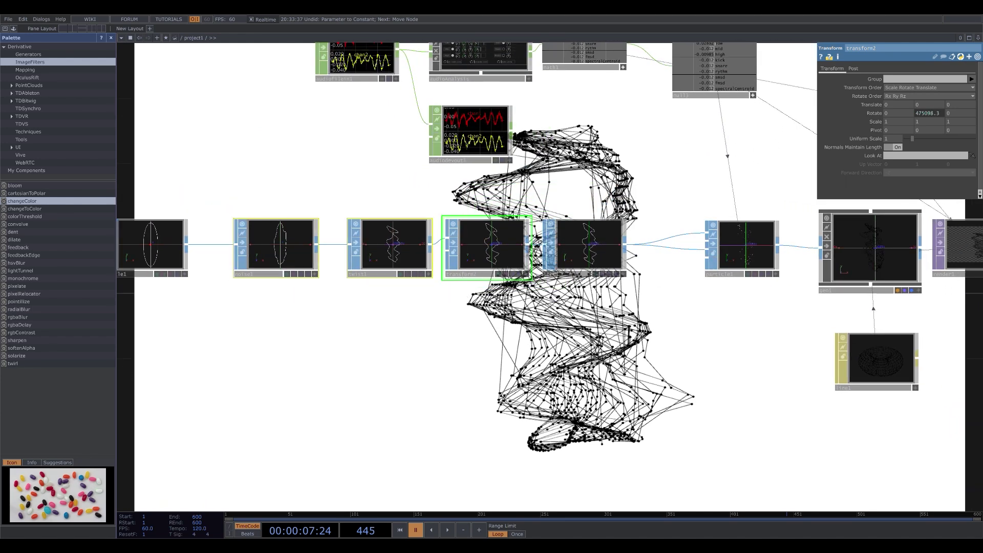
middle_drag(287, 342, 426, 332)
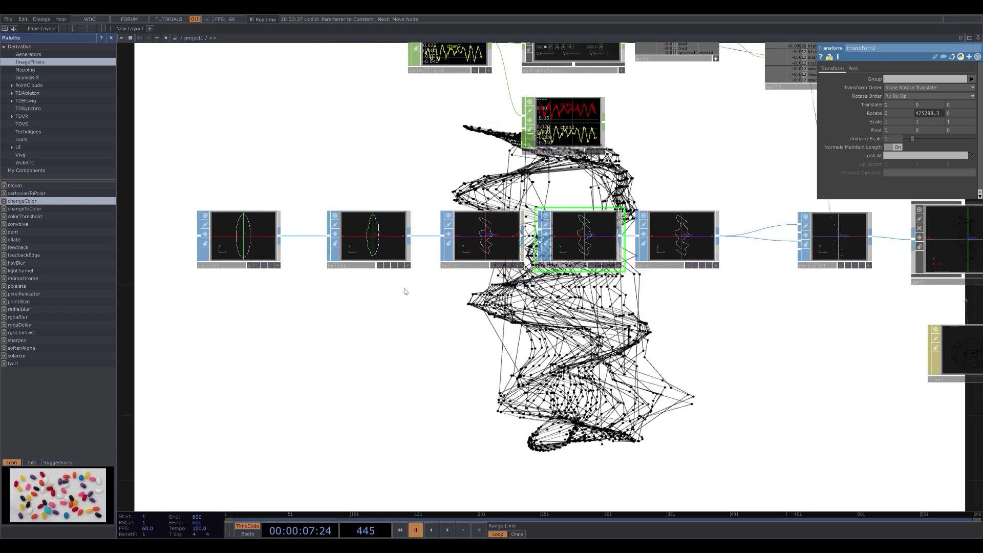
middle_drag(517, 301, 453, 256)
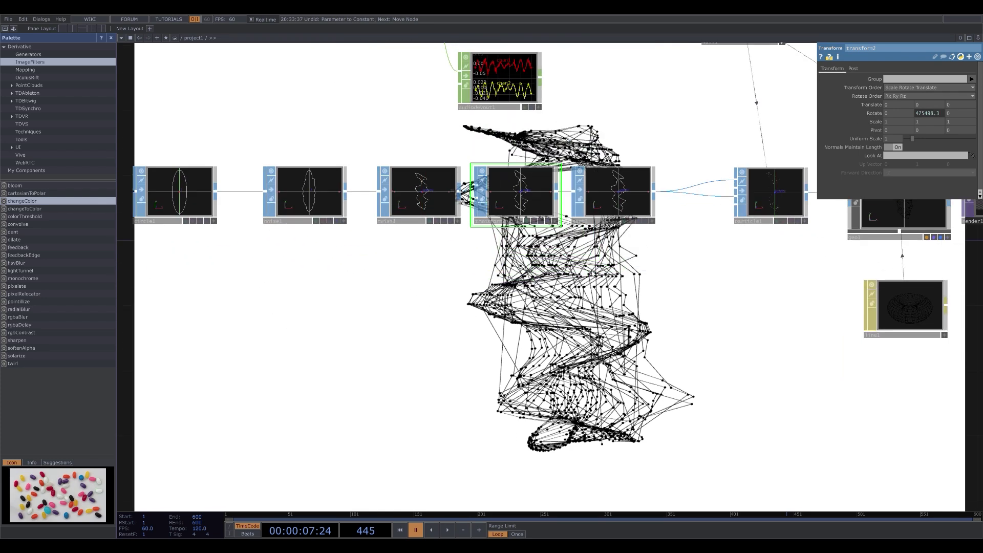
middle_drag(503, 299, 554, 300)
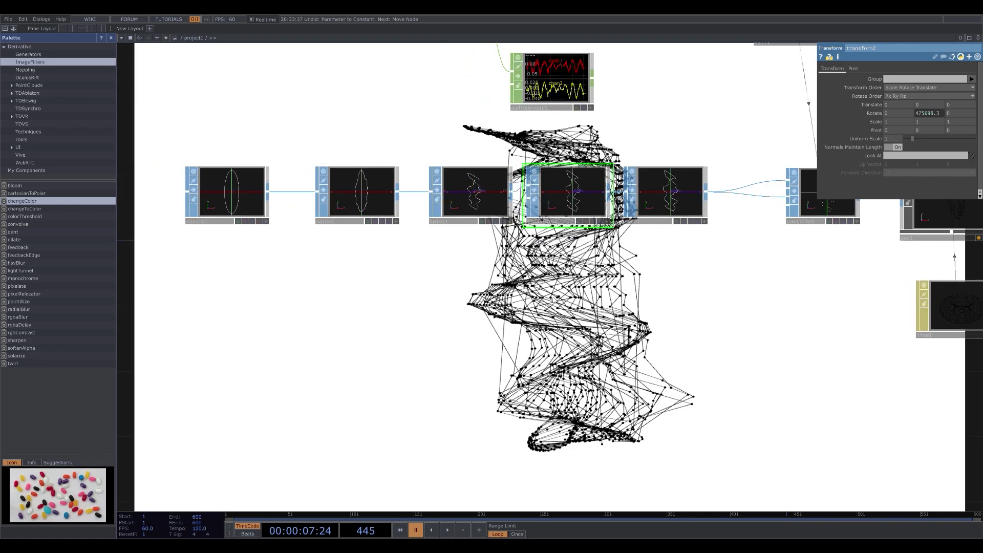
- Resume playback, try a Period of 10 on noise1 and undo that change
key(space)
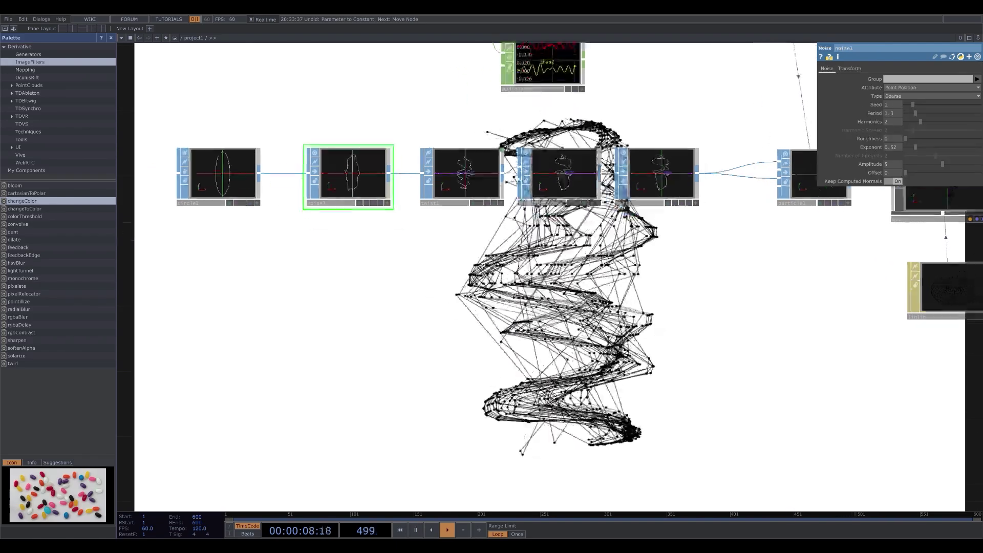
drag(569, 361, 544, 309)
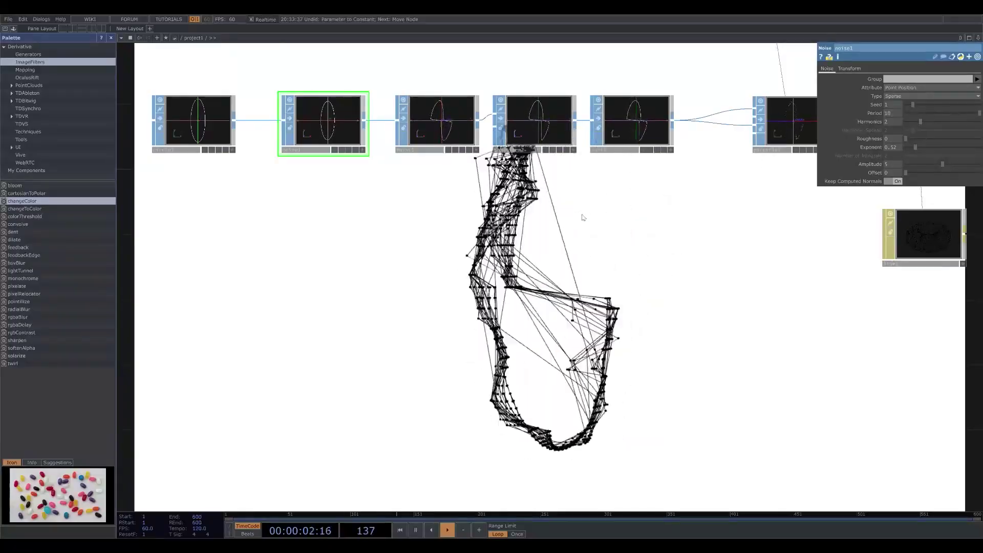
drag(582, 218, 633, 206)
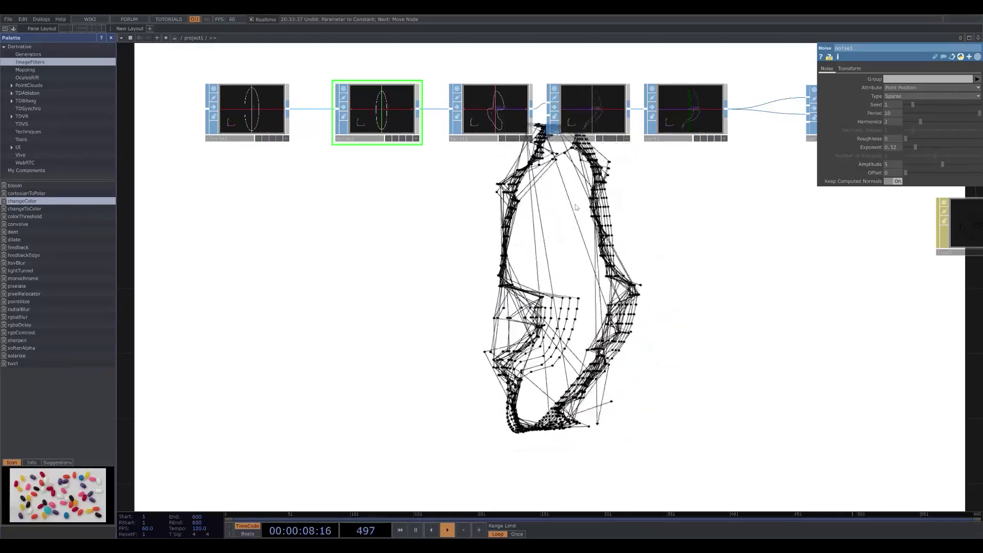
drag(707, 215, 684, 214)
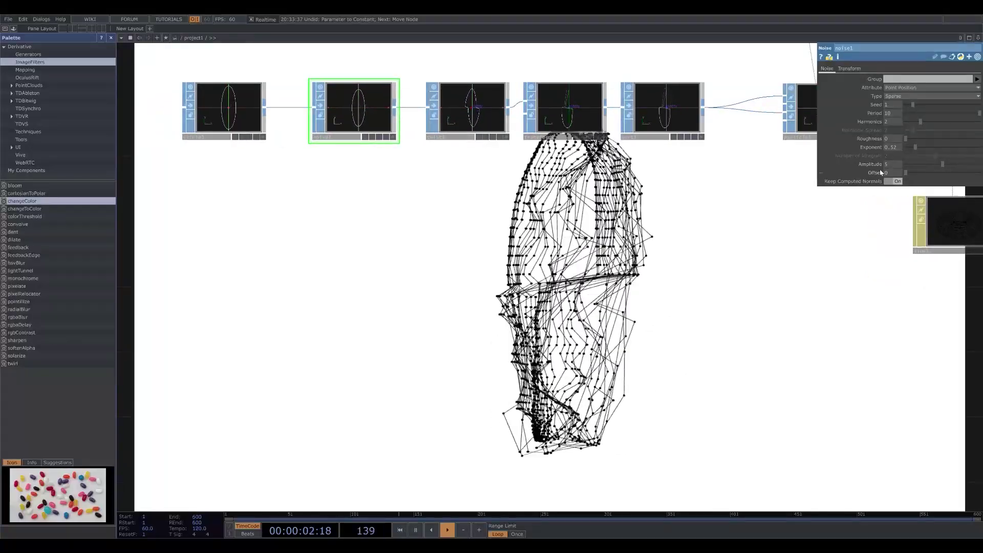
key(ctrl+z)
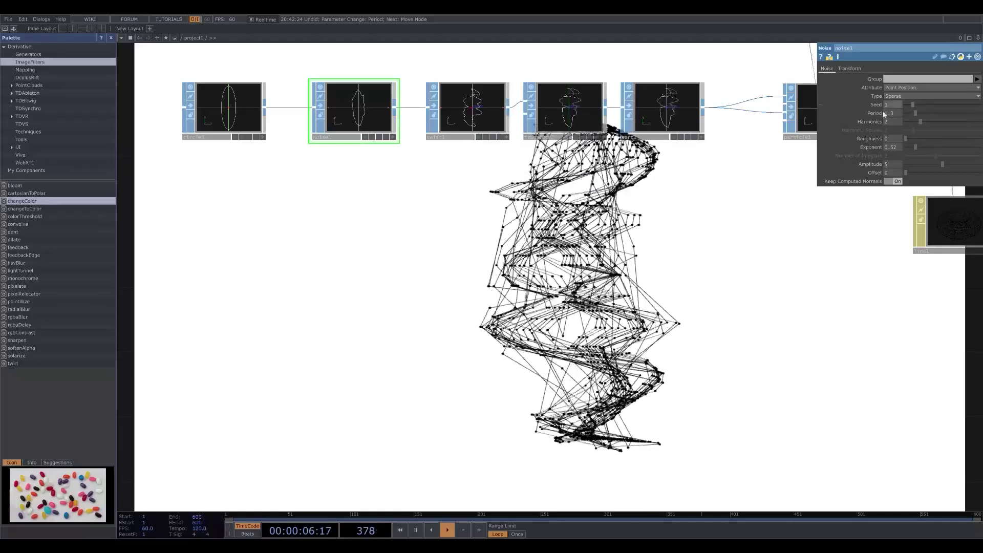
drag(743, 236, 684, 249)
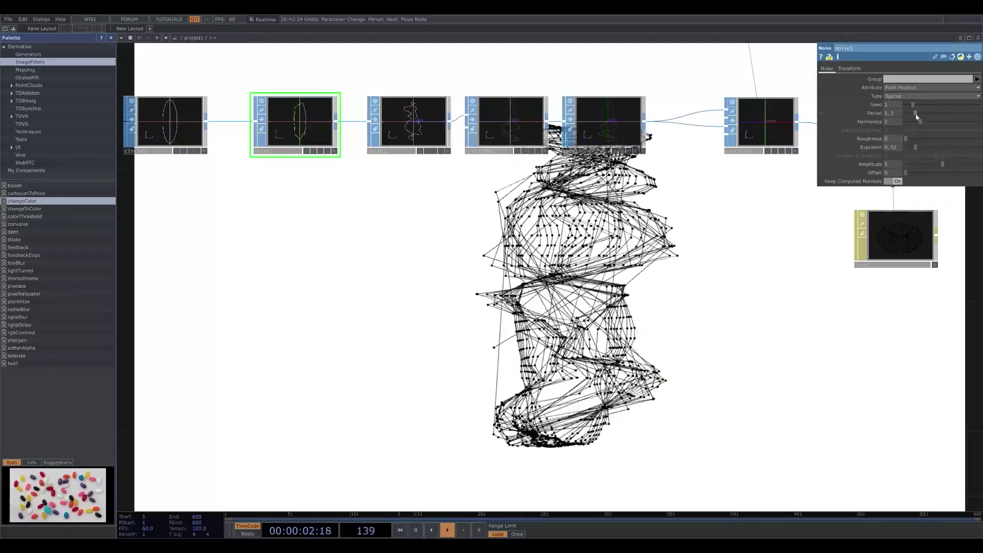
- Follow the geometry chain to particle1 and select it to view its particle parameters, including Time Inc
drag(555, 253, 441, 259)
scroll(418, 171, down, 3)
drag(418, 171, 398, 248)
drag(498, 270, 414, 278)
click(472, 228)
scroll(458, 224, up, 5)
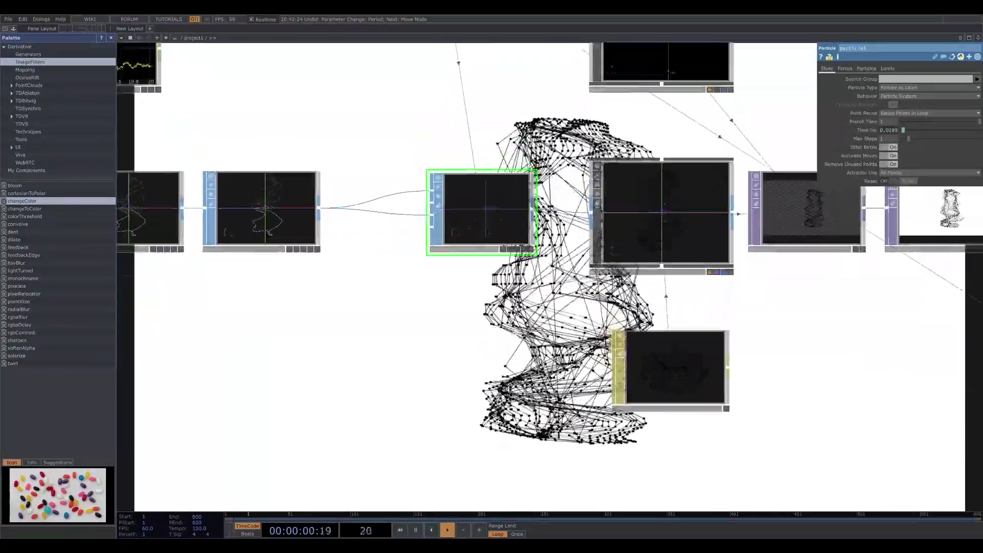
scroll(481, 245, down, 3)
drag(423, 186, 445, 224)
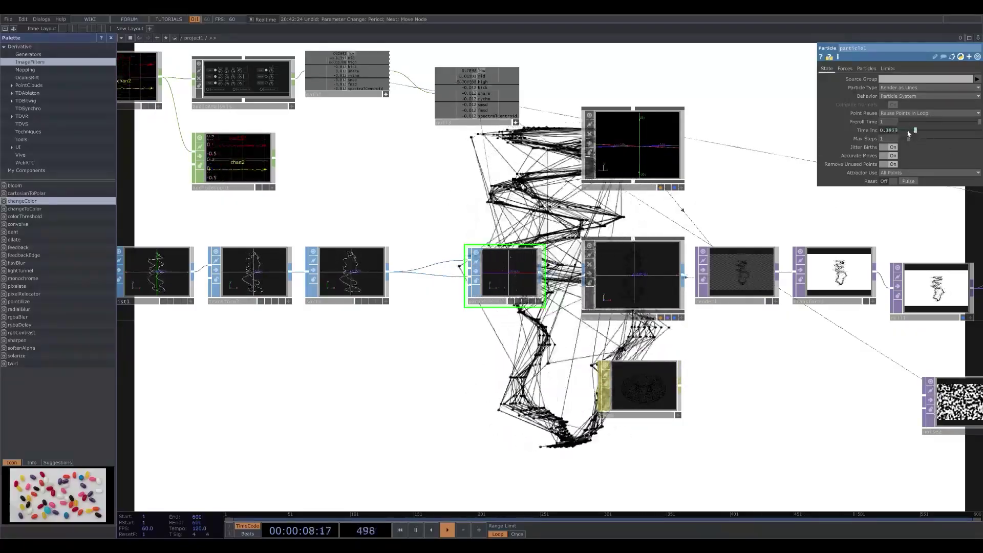
- Trace the connection from particle1 back to the audio section and select audiofilein1 to view its parameters
drag(514, 358, 557, 182)
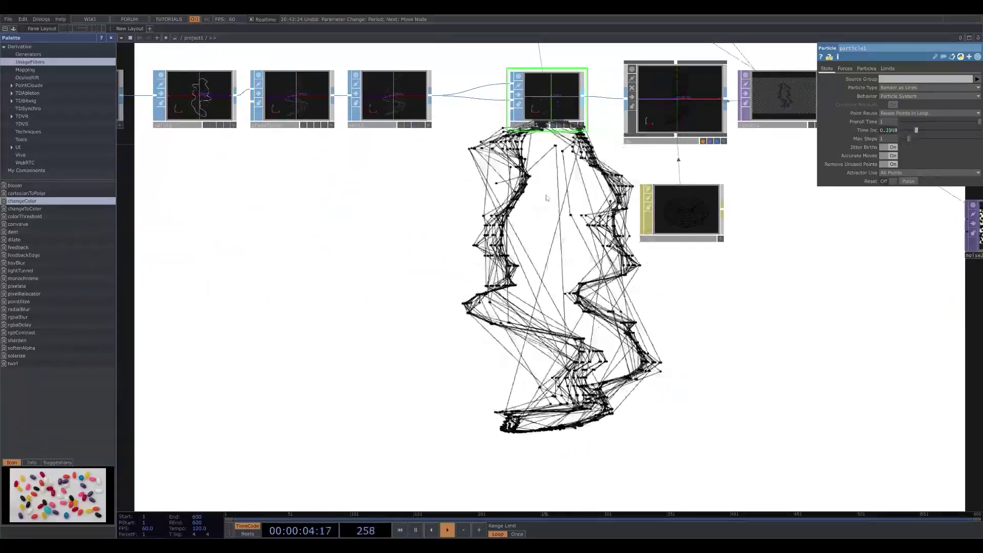
drag(558, 196, 544, 231)
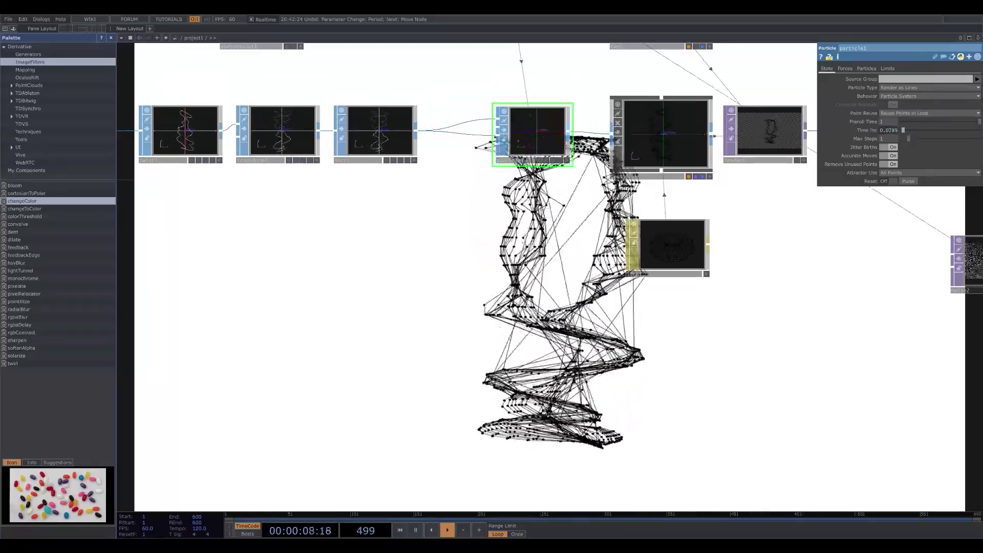
drag(540, 227, 563, 291)
scroll(563, 291, down, 2)
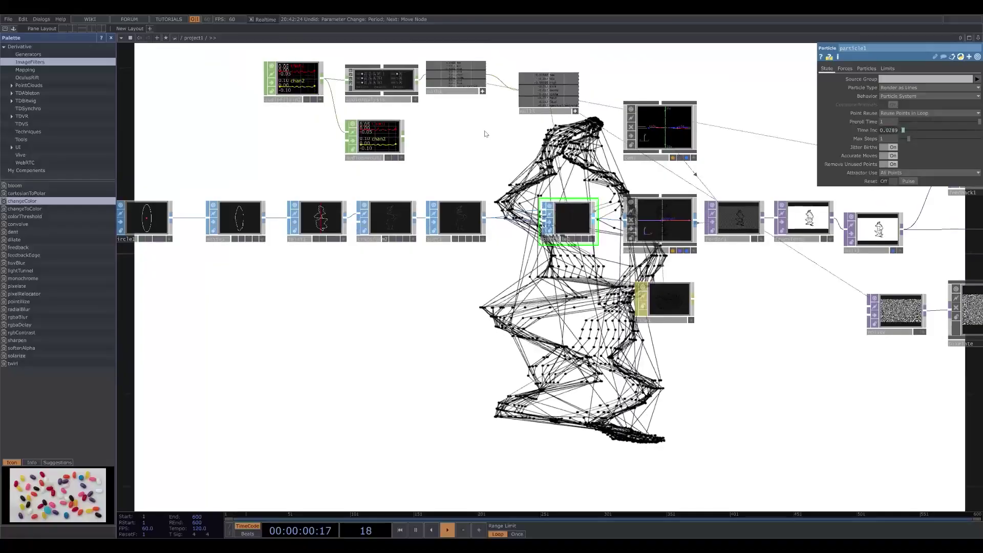
drag(486, 133, 470, 206)
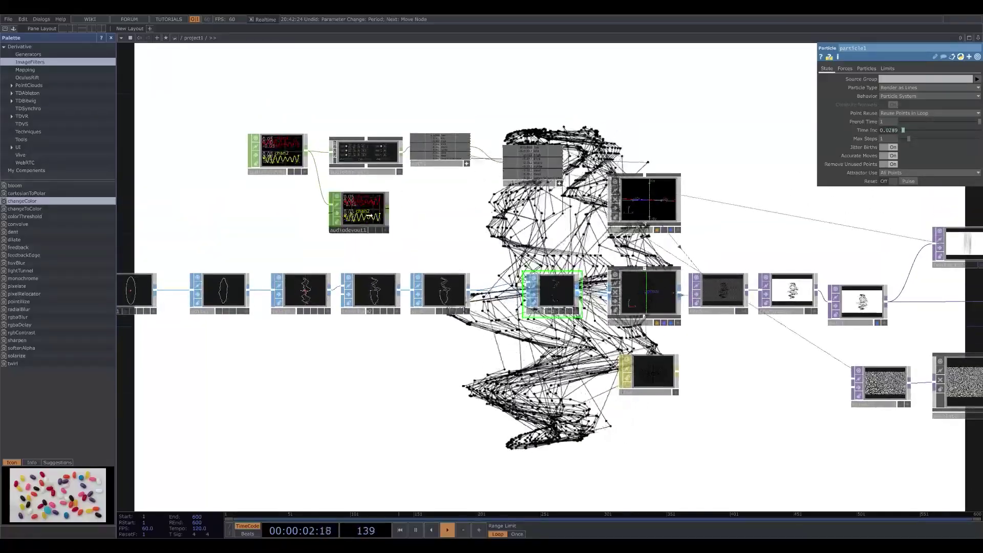
drag(464, 233, 446, 255)
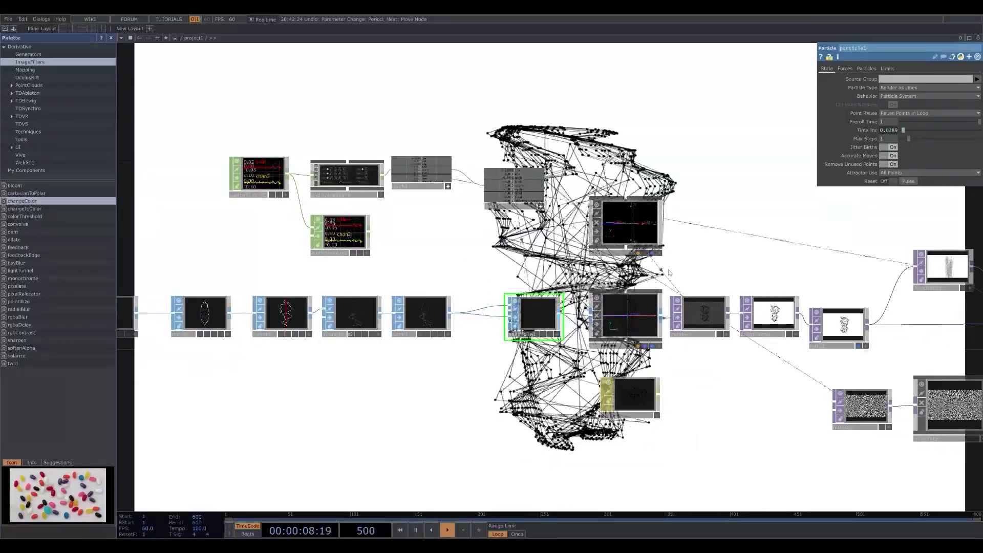
drag(380, 224, 346, 184)
click(255, 148)
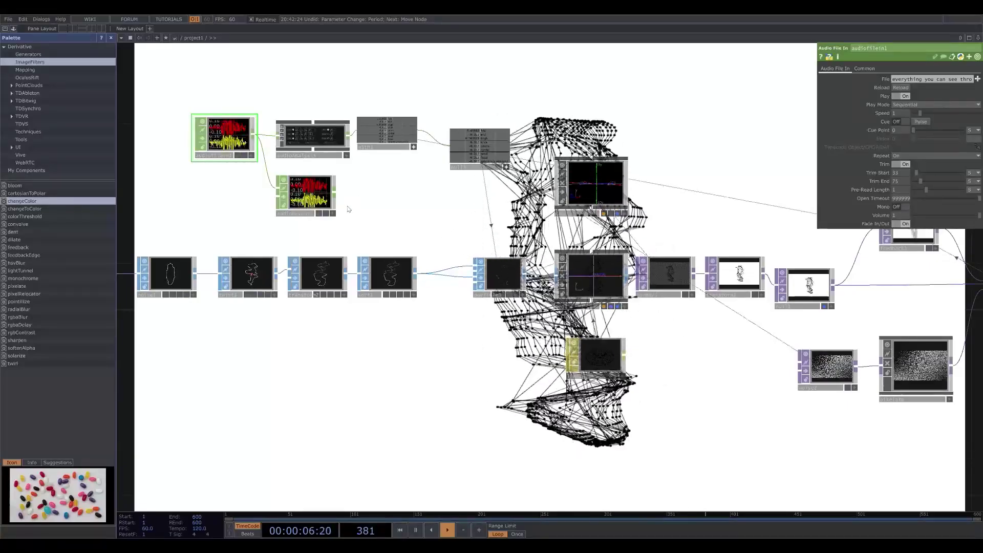
- Select particle1 and set the third Turbulence value among its forces to 1
drag(381, 210, 409, 214)
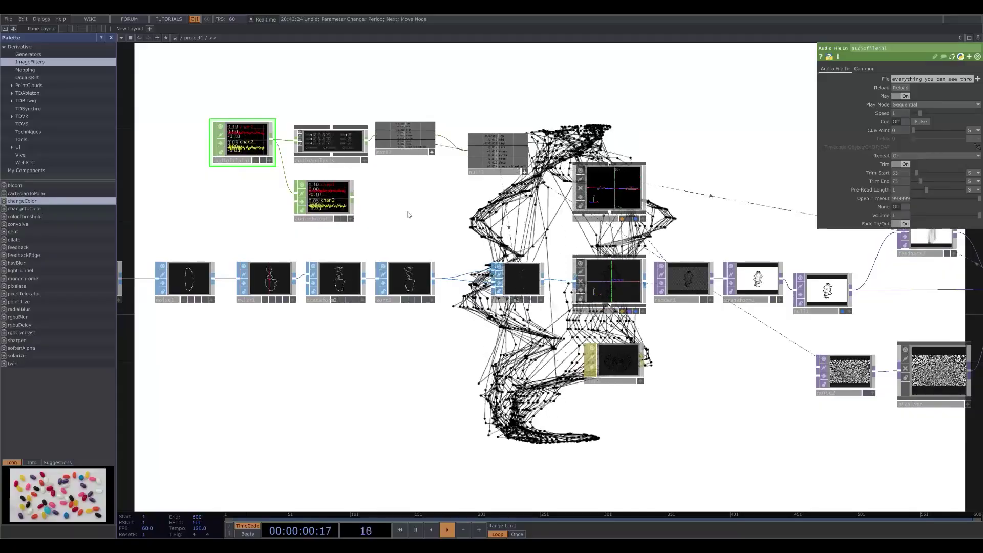
drag(413, 189, 403, 225)
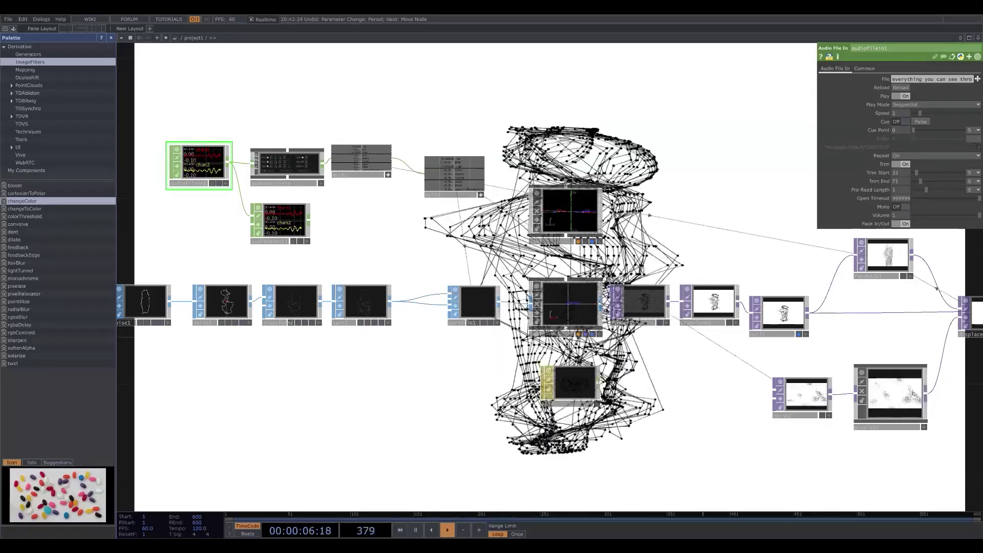
drag(646, 163, 535, 145)
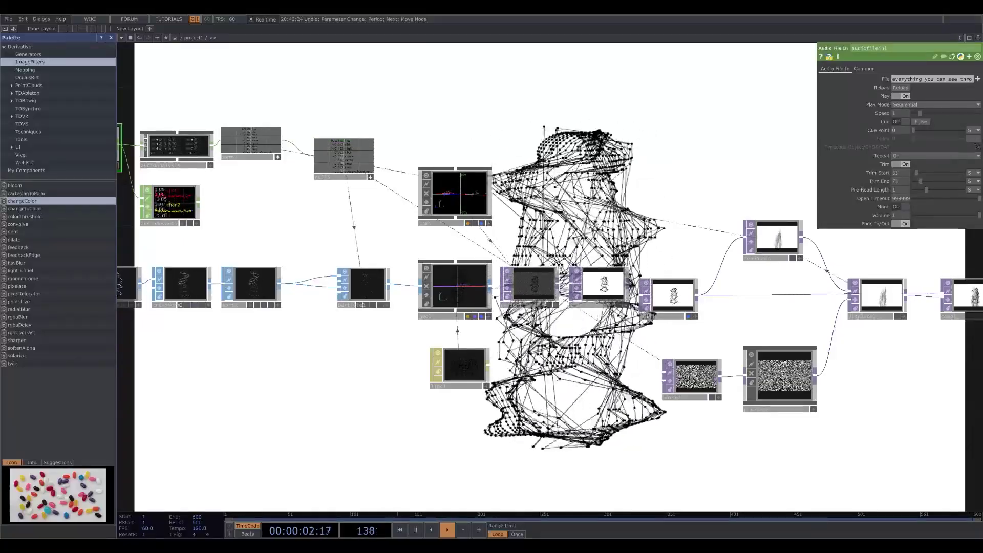
drag(571, 199, 569, 229)
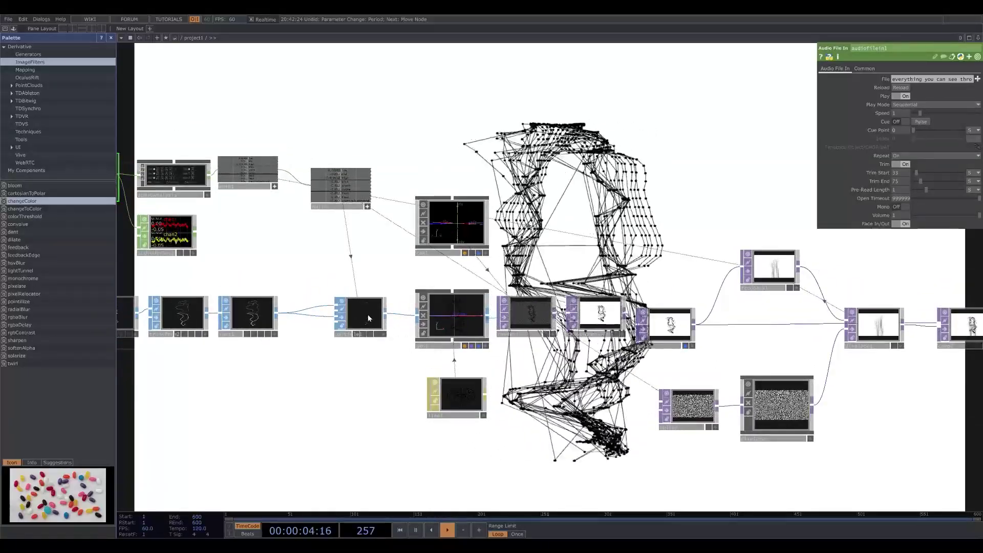
drag(389, 292, 394, 291)
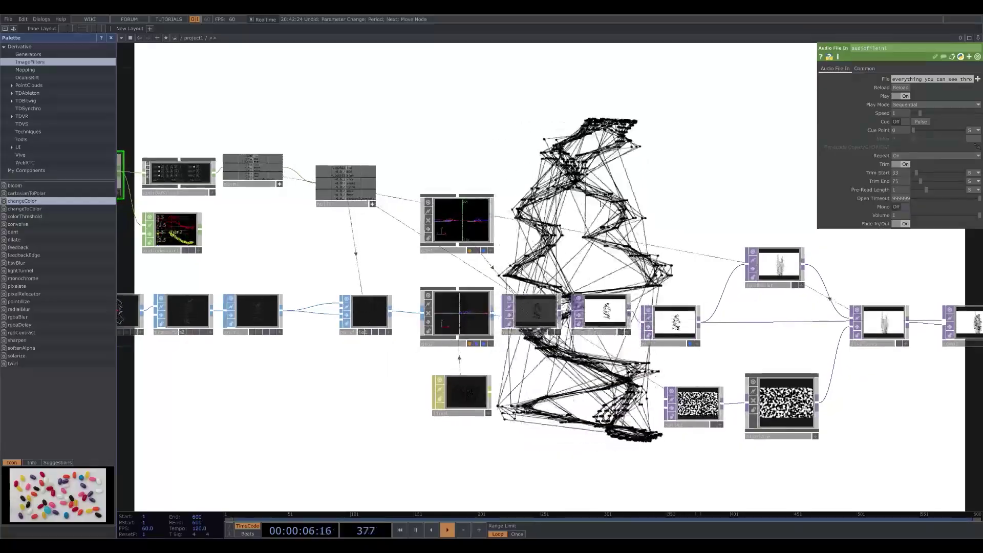
drag(551, 370, 558, 347)
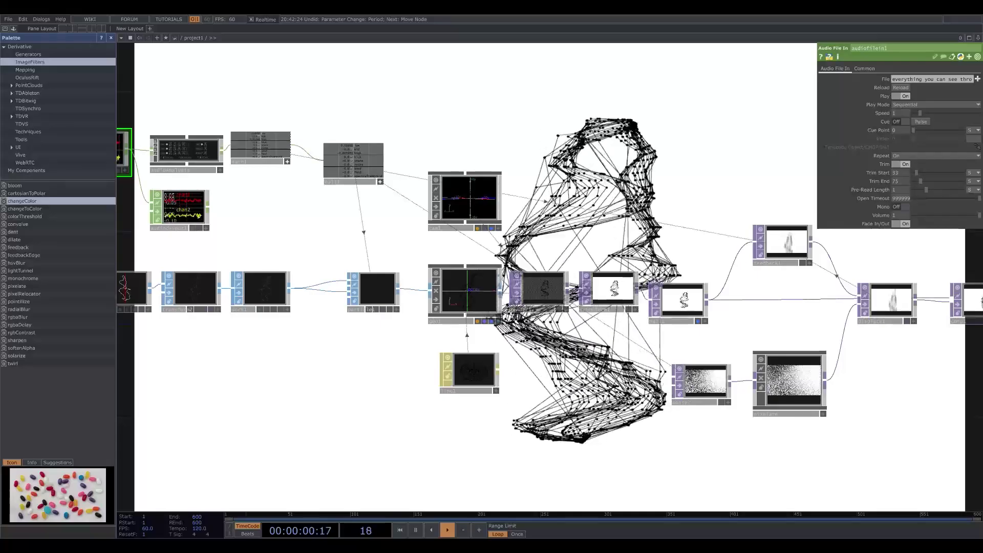
mouse_move(565, 366)
mouse_down()
mouse_move(512, 331)
mouse_move(542, 317)
mouse_move(532, 340)
mouse_move(579, 356)
mouse_up()
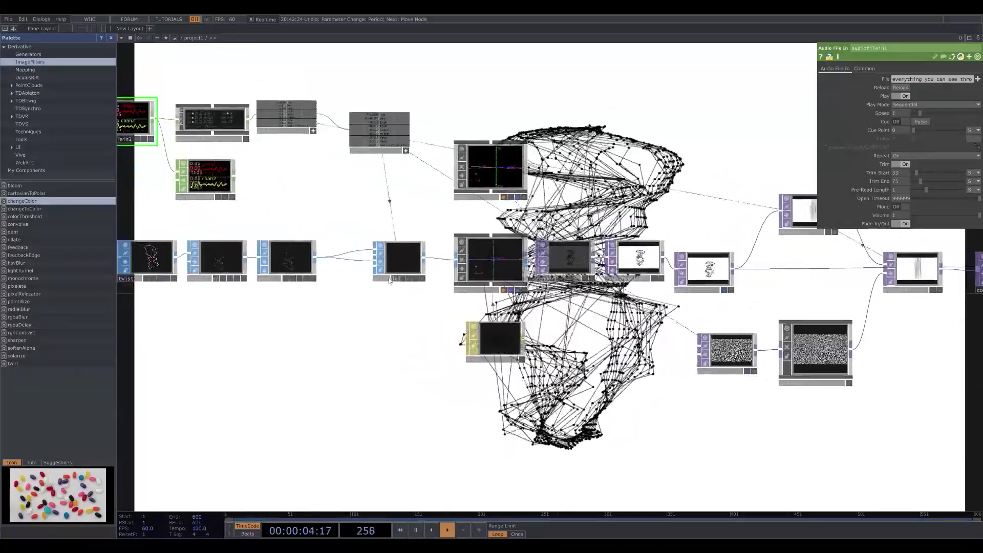
click(391, 279)
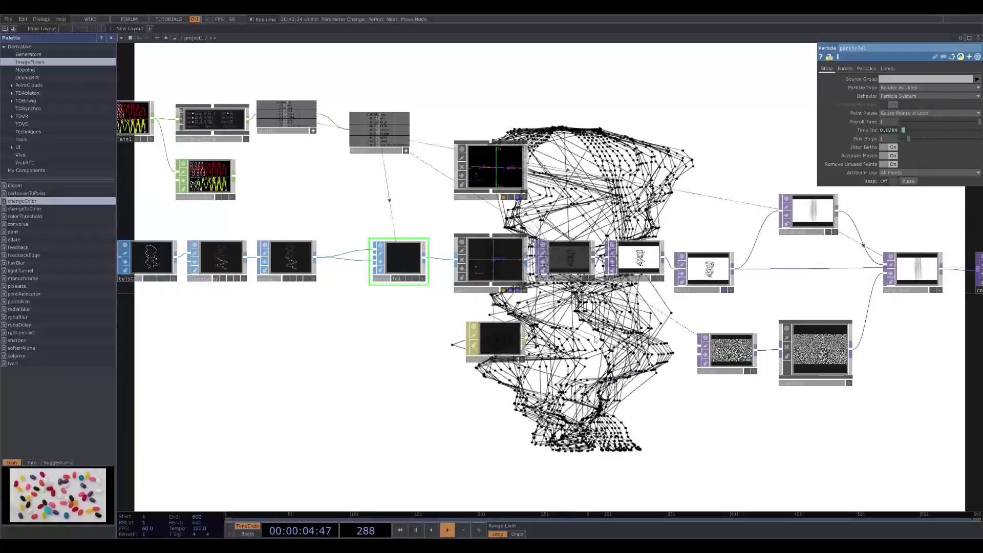
click(849, 68)
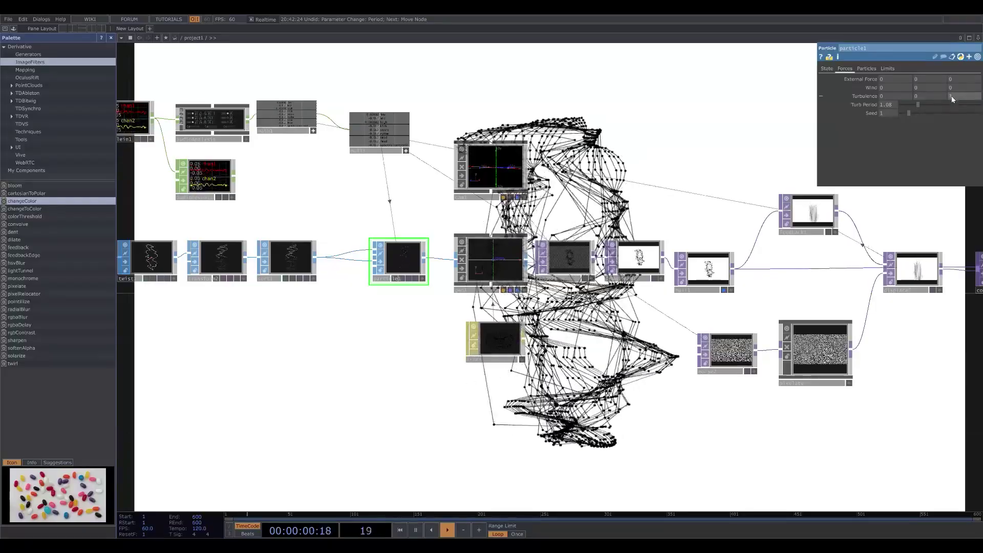
key(Return)
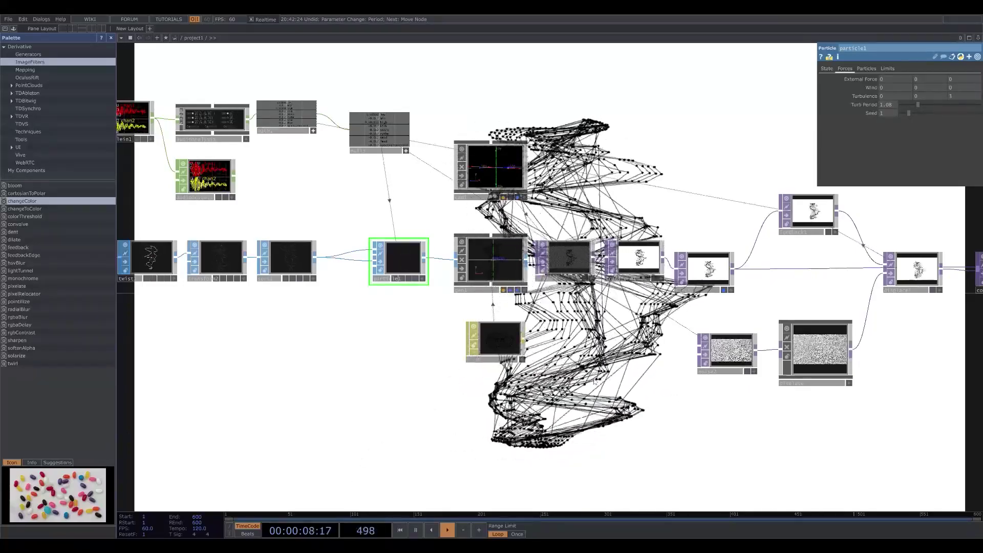
- Follow the chain past particle1 and select geo1, cam1 and line1 in turn to view their parameters
drag(594, 381, 524, 394)
drag(306, 346, 465, 343)
drag(137, 310, 299, 304)
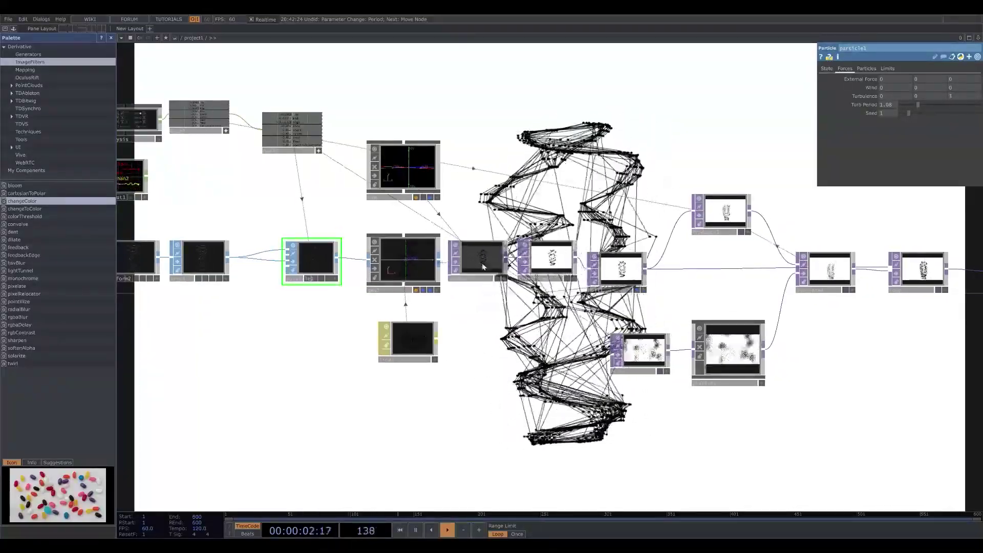
click(374, 229)
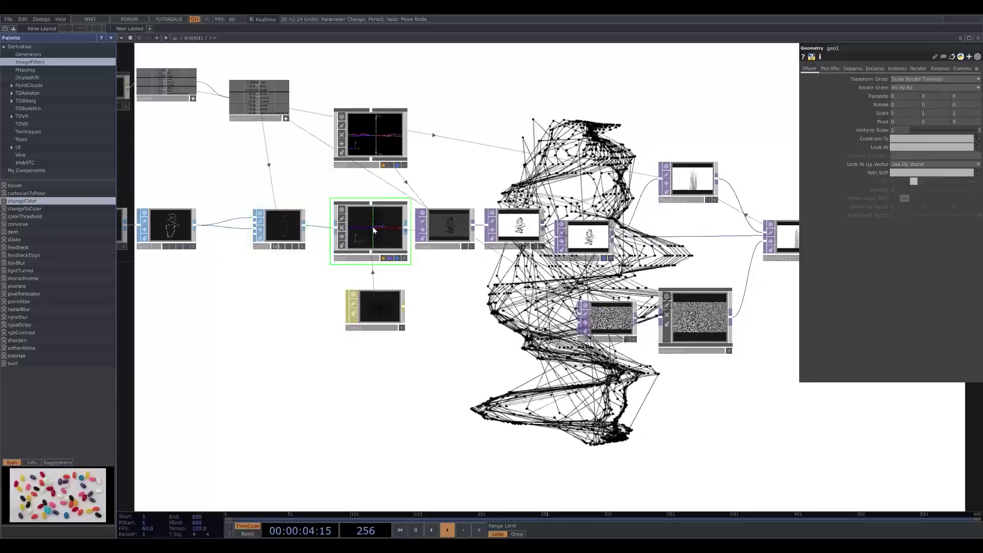
click(372, 139)
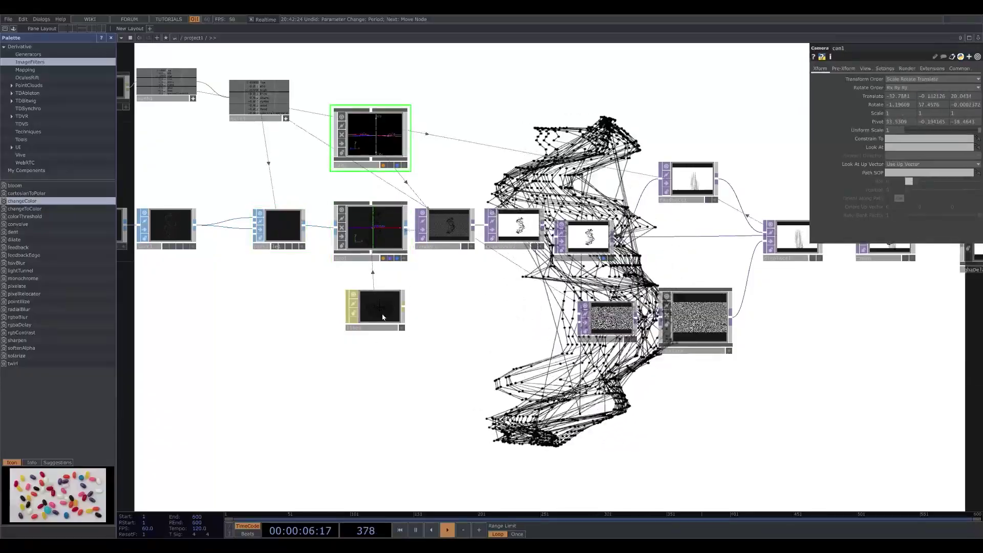
click(380, 309)
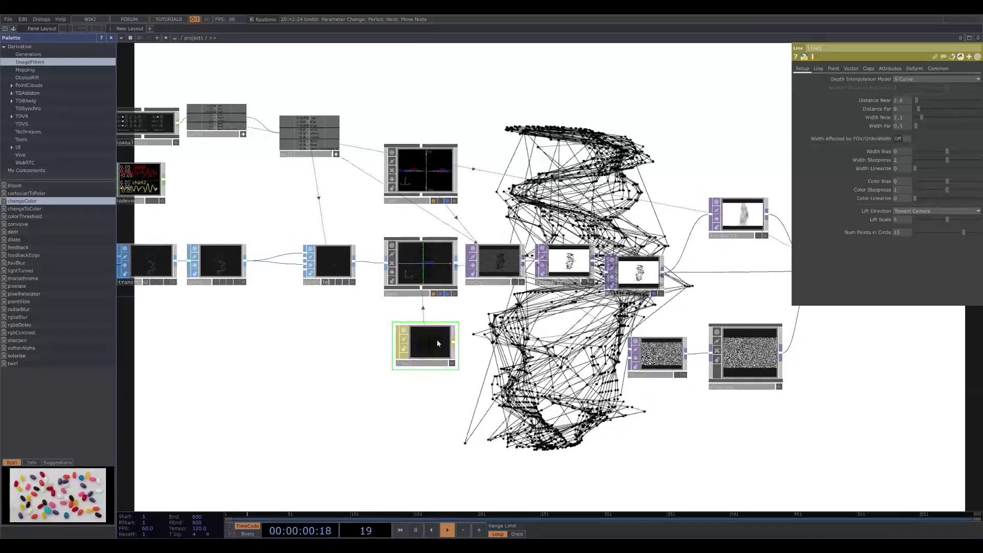
- Box-select the image-processing nodes from feedback1 to null2 and review how the section is connected
drag(696, 250, 607, 211)
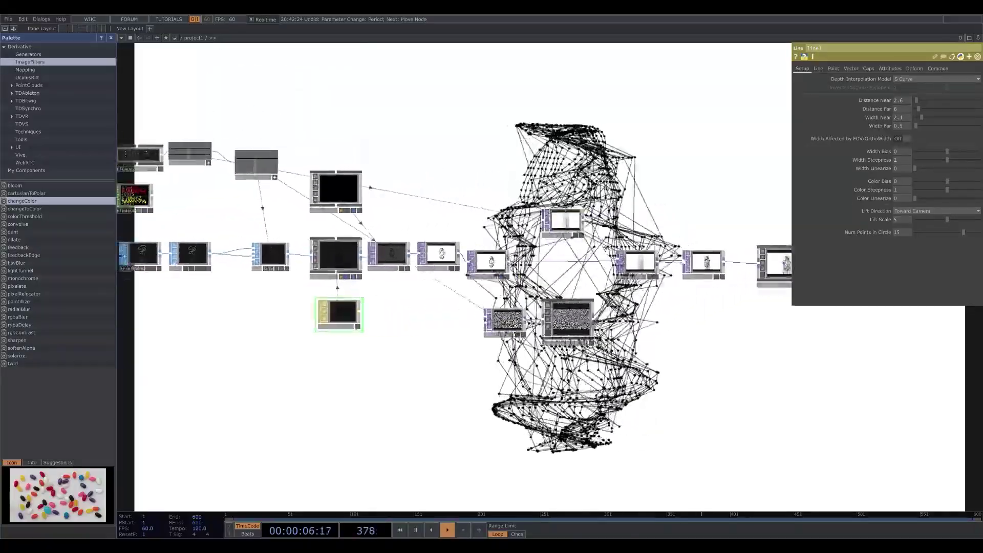
drag(490, 382, 457, 382)
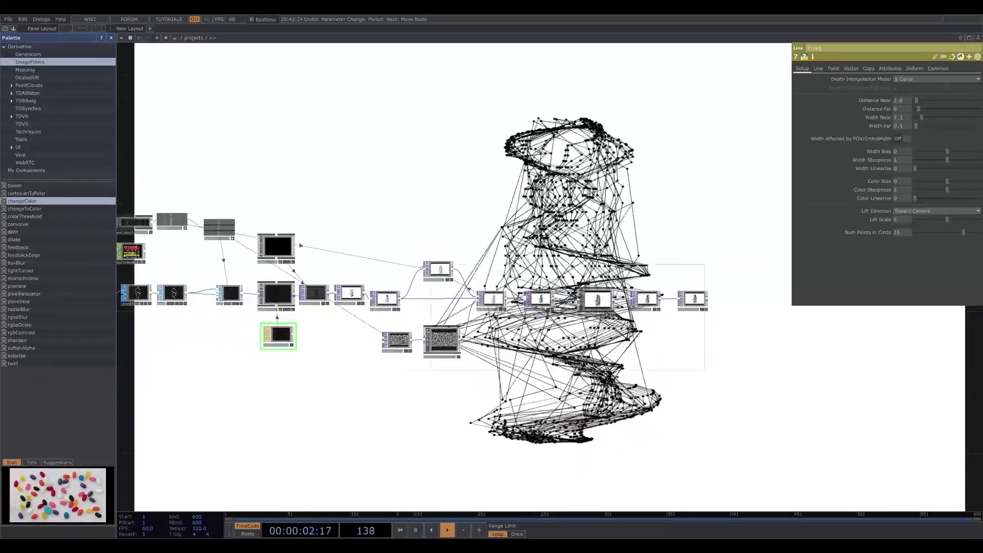
right_drag(430, 264, 349, 221)
scroll(514, 365, up, 3)
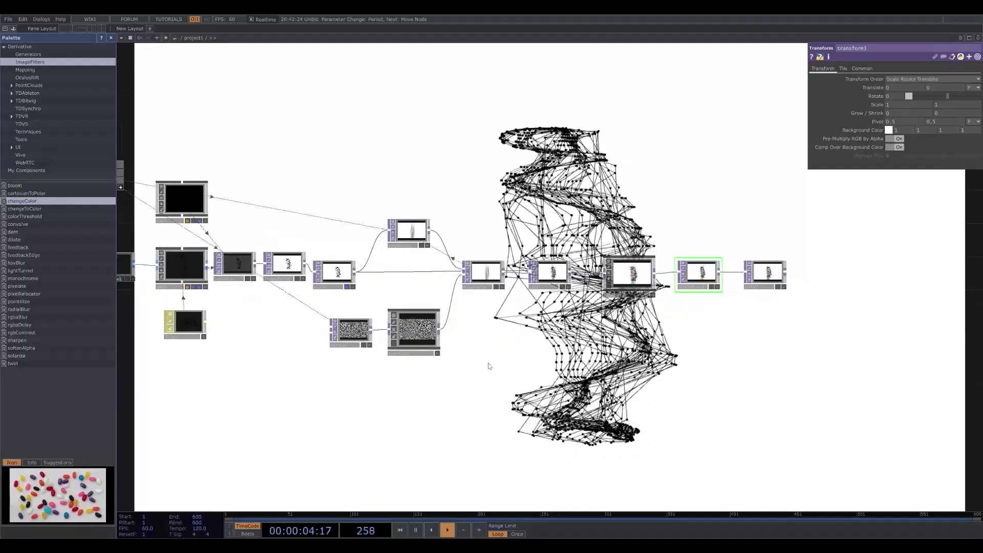
drag(489, 367, 549, 370)
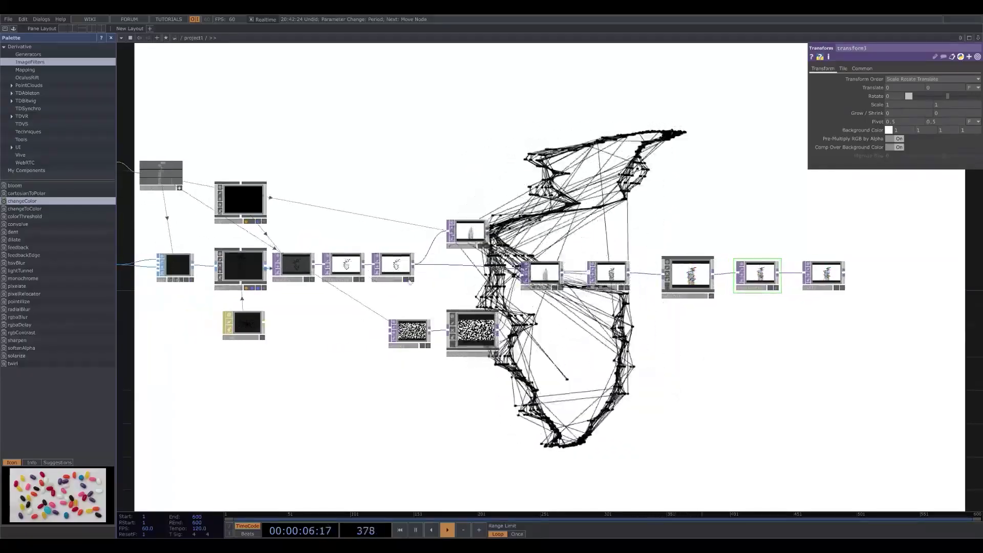
drag(511, 309, 481, 354)
scroll(482, 355, up, 3)
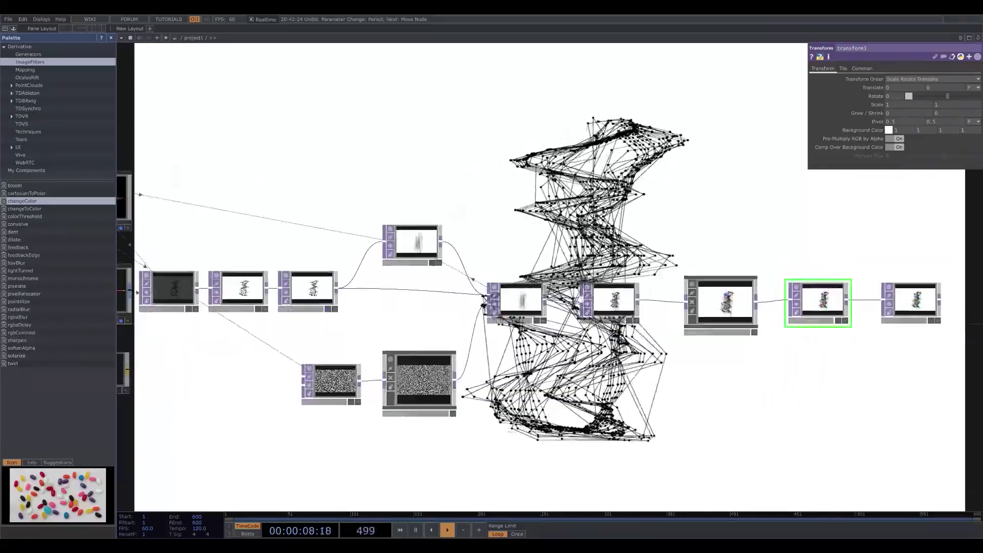
- Select displace1 and feedback1 in turn to view their parameters, including the feedback's Target TOP
click(411, 251)
click(511, 315)
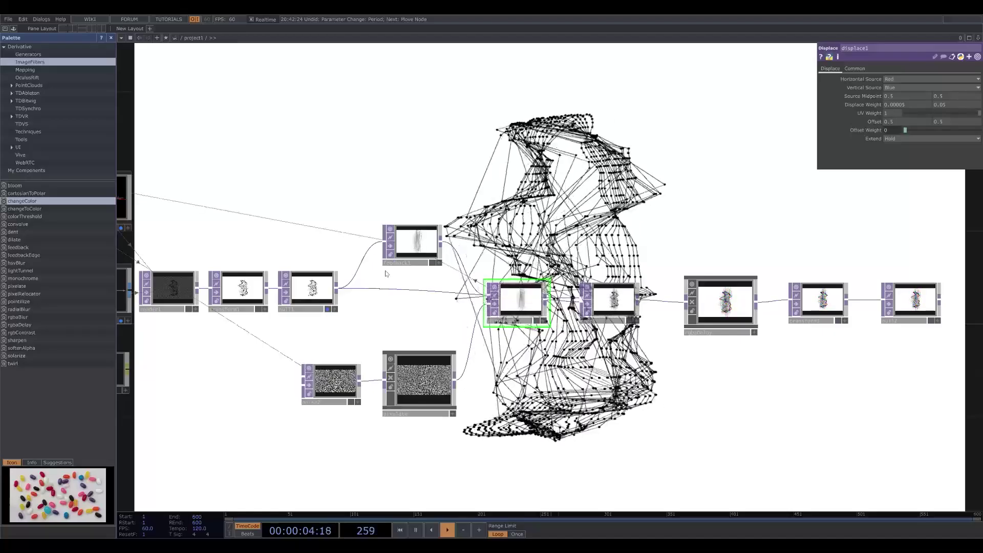
click(413, 251)
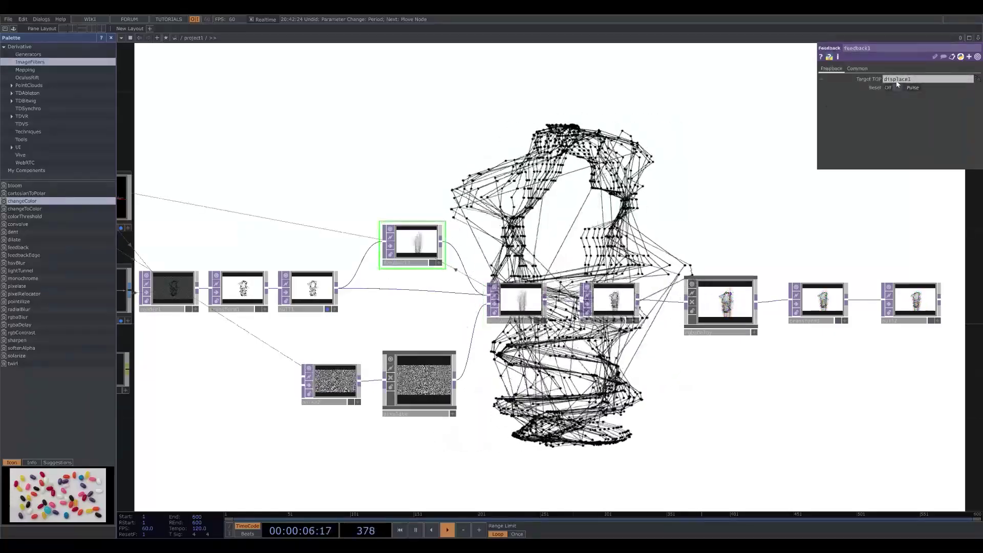
drag(468, 326, 547, 322)
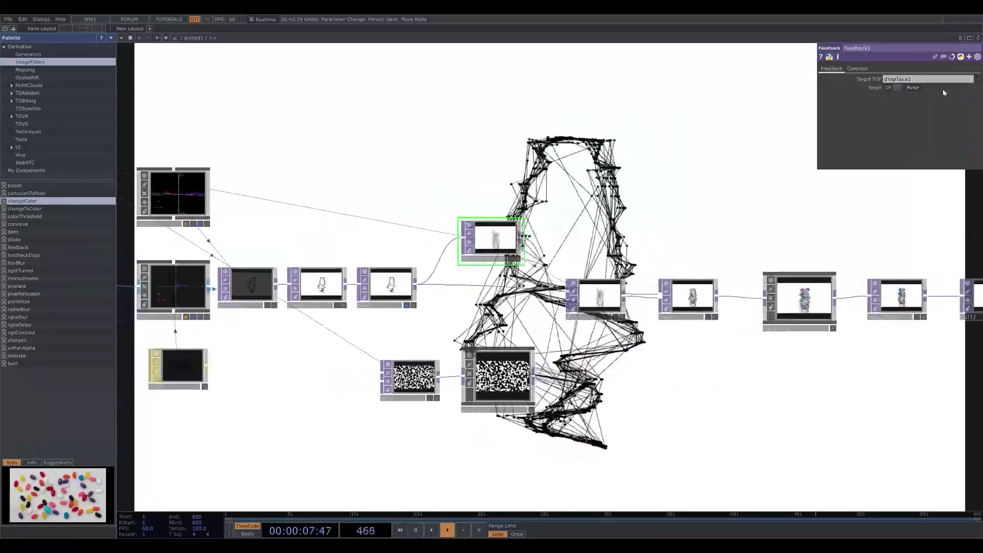
click(909, 91)
- Review the whole network, examine the audio channels in null3 and follow the chain back to feedback1
drag(634, 205, 806, 249)
scroll(540, 179, down, 2)
drag(425, 137, 540, 179)
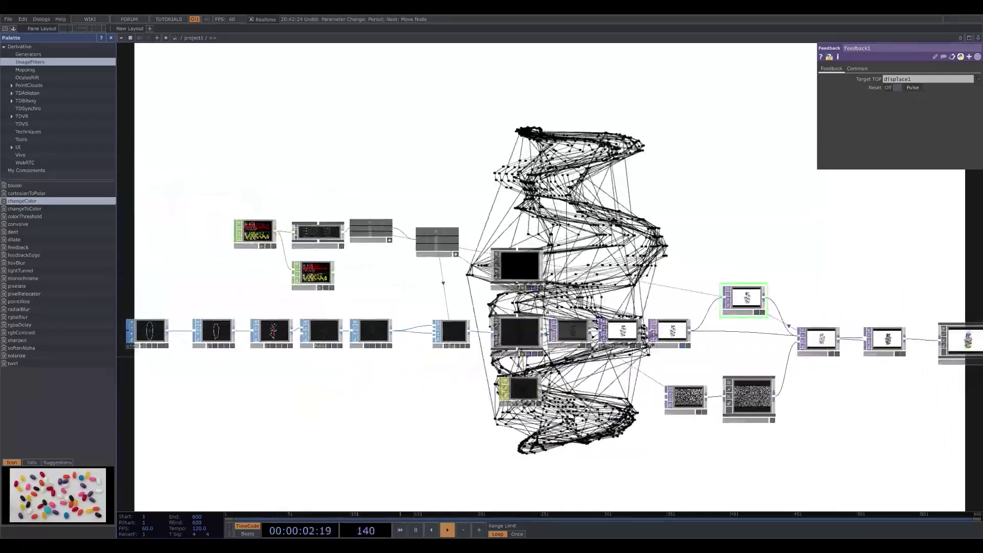
scroll(540, 179, up, 4)
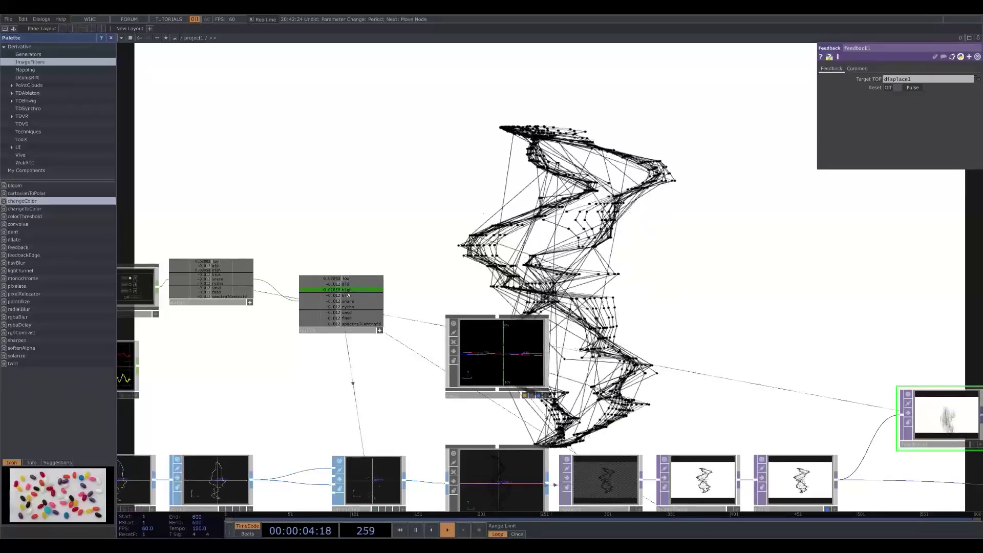
drag(653, 315, 446, 174)
mouse_move(734, 254)
mouse_down()
mouse_move(593, 204)
mouse_move(719, 254)
mouse_up()
drag(678, 406, 414, 325)
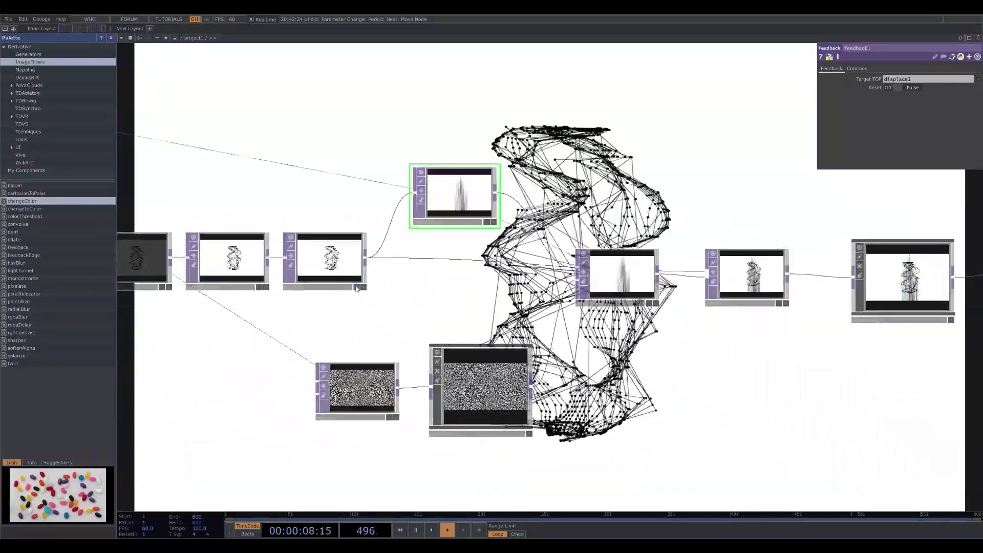
- Turn off the background display of null1 and review the image chain up to null2
click(357, 287)
drag(662, 350, 406, 343)
scroll(406, 343, down, 3)
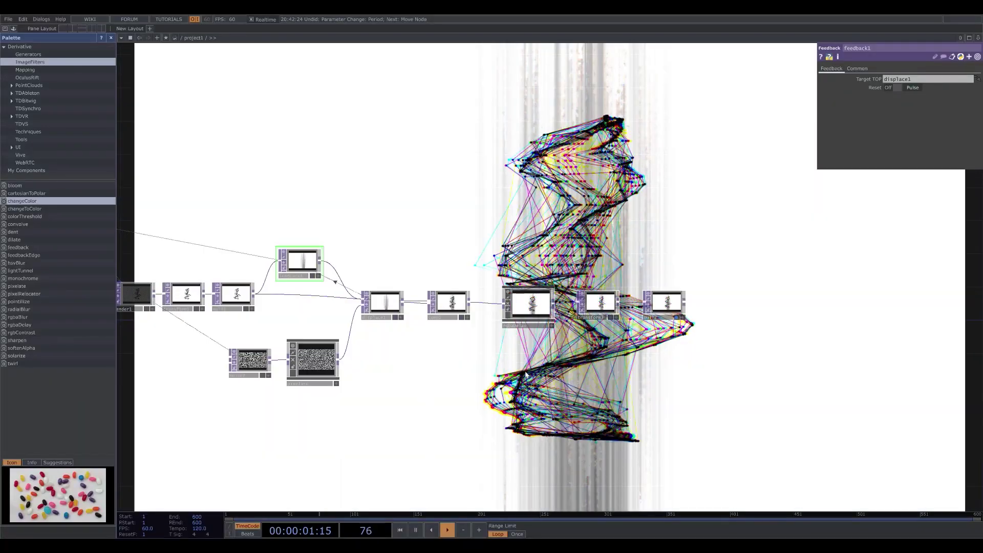
drag(677, 318, 859, 323)
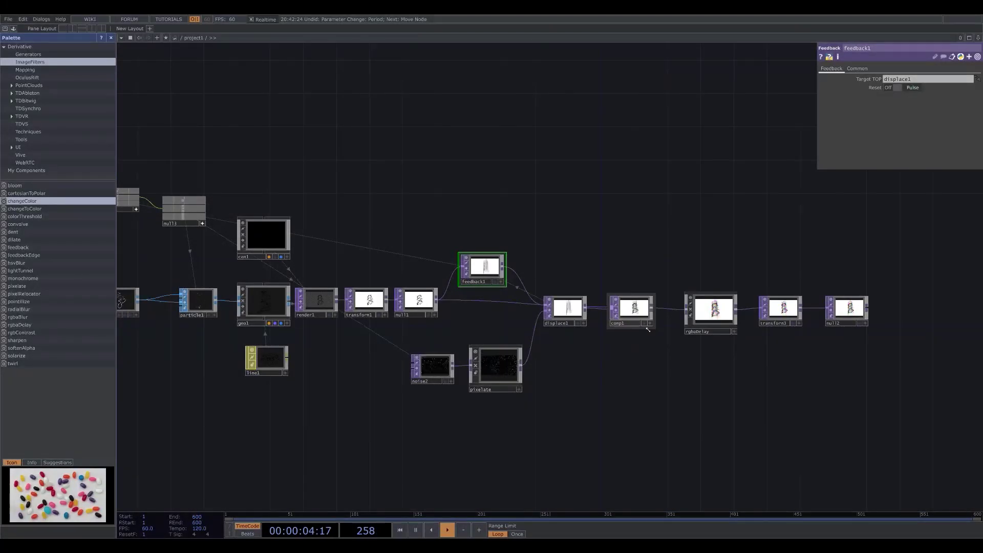
- Display comp1's output in the background and move displace1 down below the main chain to separate its connections
click(643, 323)
scroll(664, 396, up, 3)
drag(616, 364, 586, 273)
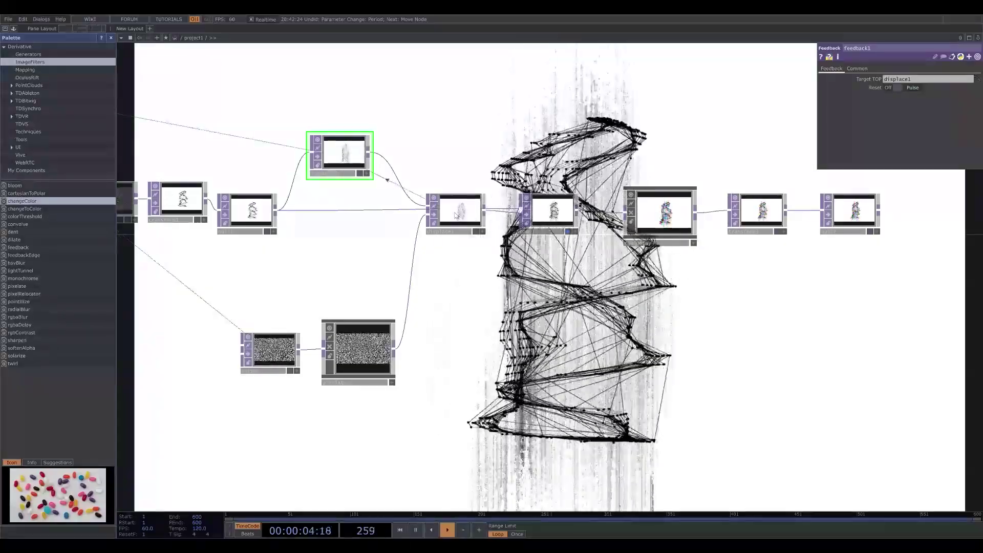
drag(454, 219, 454, 301)
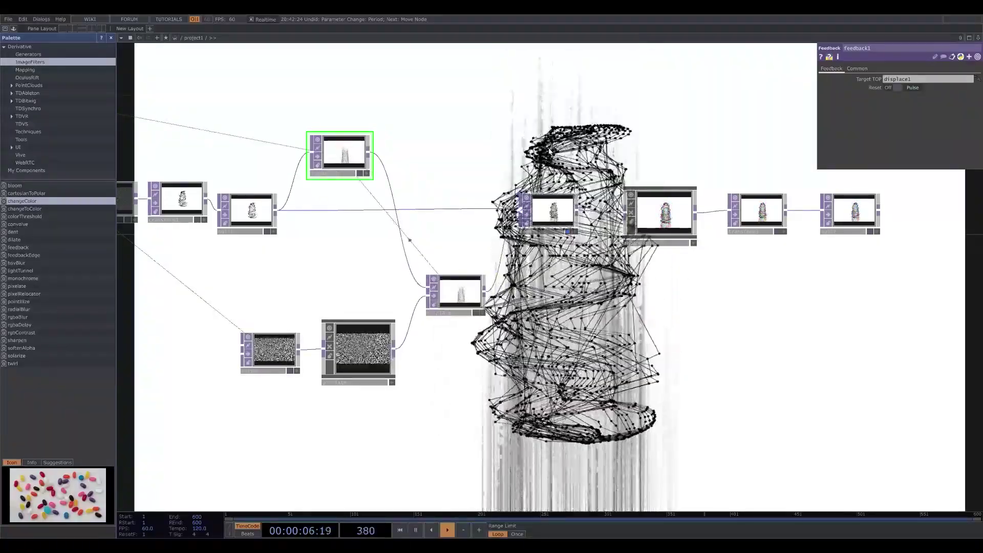
- Select noise2 to view its Period and other noise parameters, and review its links to the audio channels and pixelate
drag(304, 410, 357, 372)
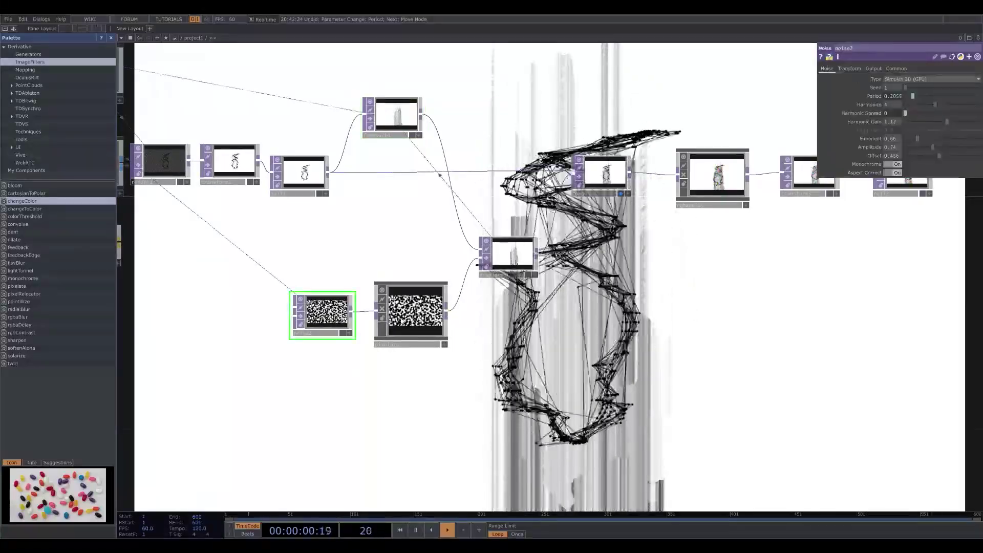
click(421, 319)
middle_drag(421, 319, 472, 320)
click(384, 326)
middle_drag(384, 326, 556, 379)
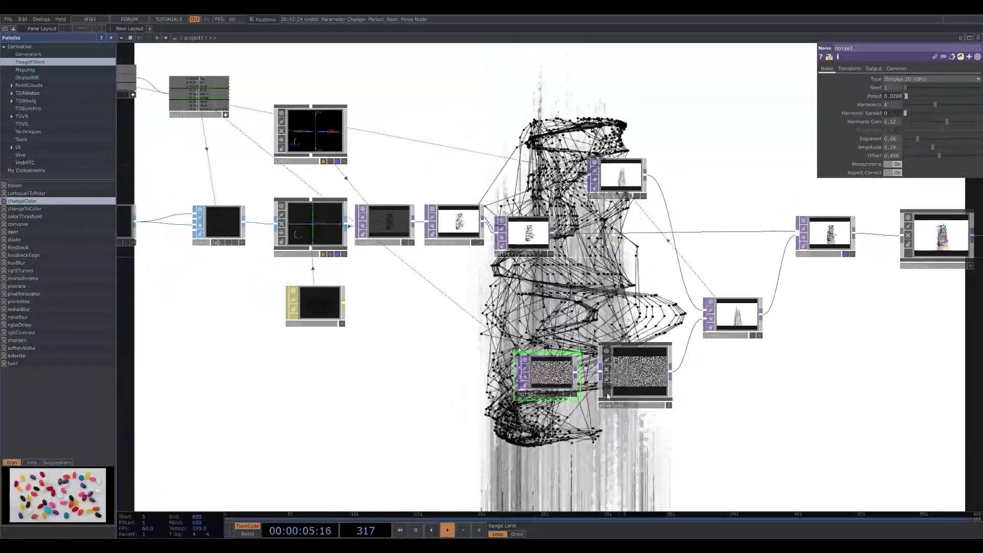
drag(804, 326, 769, 305)
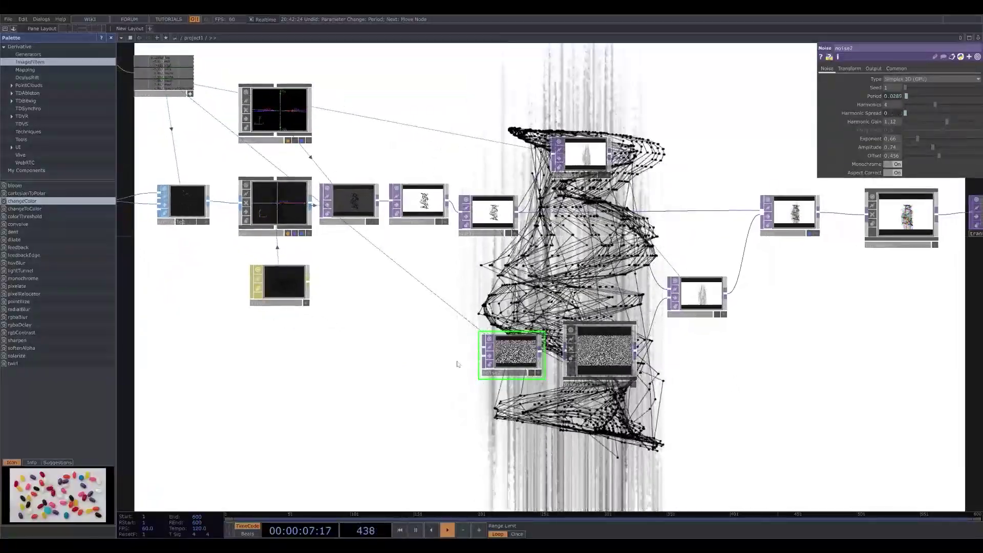
scroll(576, 356, up, 3)
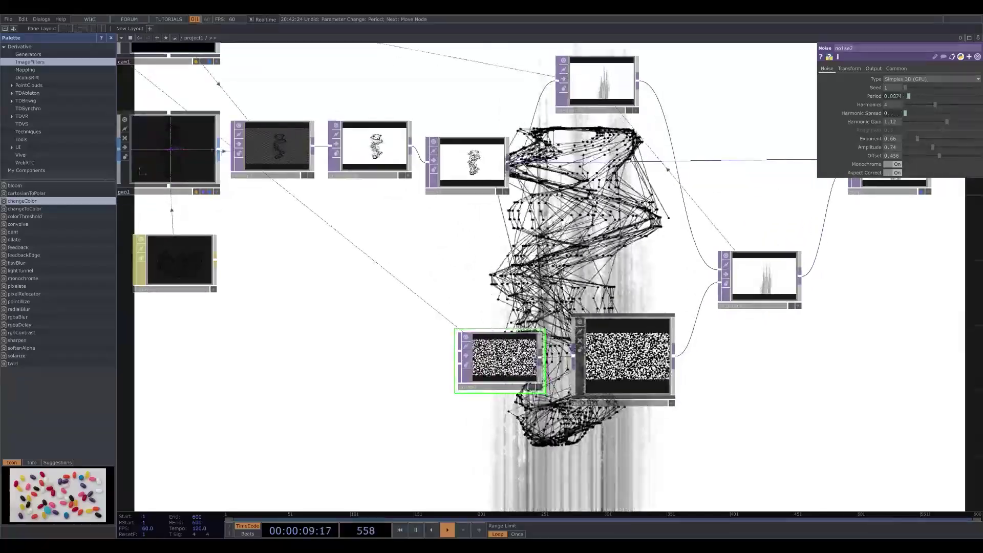
- Select pixelate to view its horizontal and vertical pixel size settings, and review how it feeds displace1 alongside feedback1
scroll(513, 357, up, 3)
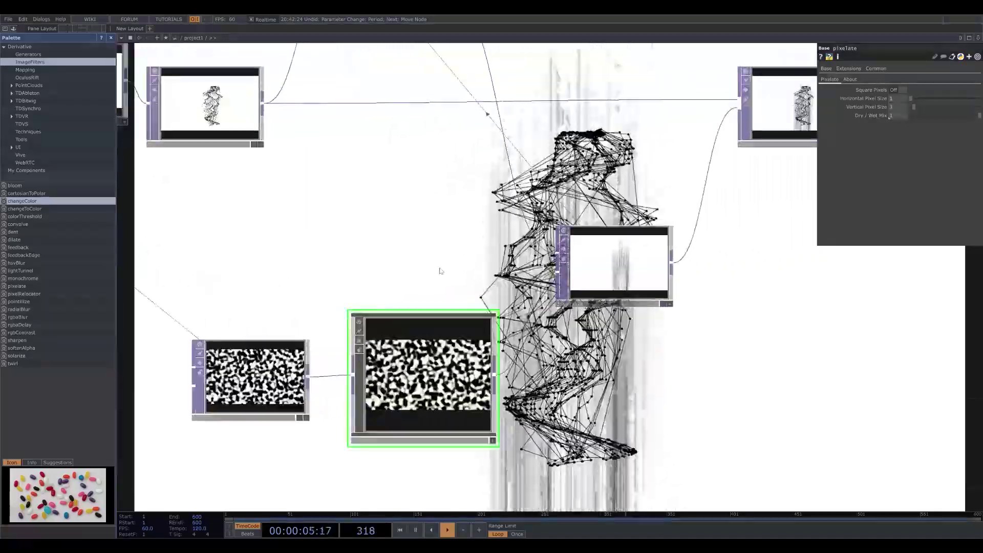
scroll(652, 397, down, 3)
drag(600, 410, 665, 419)
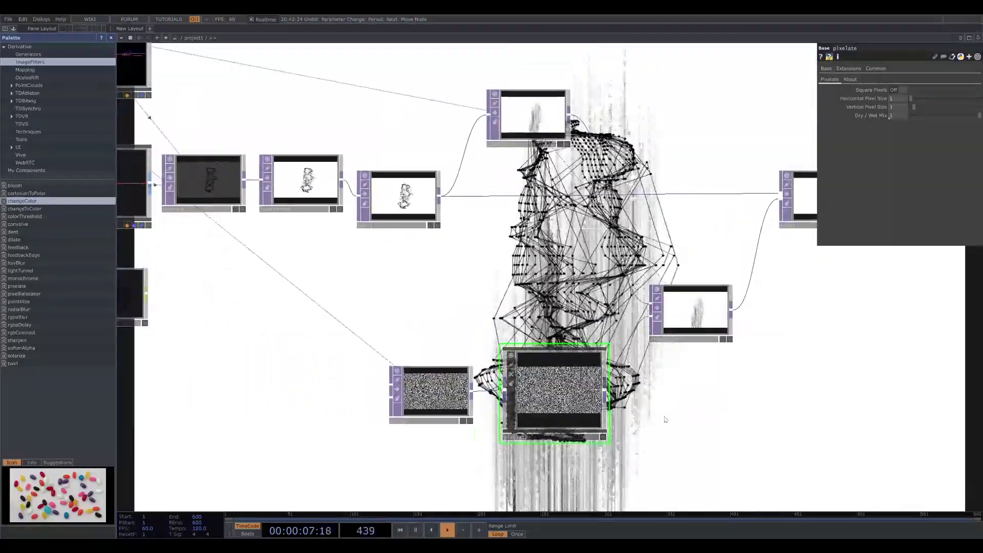
drag(498, 298, 470, 338)
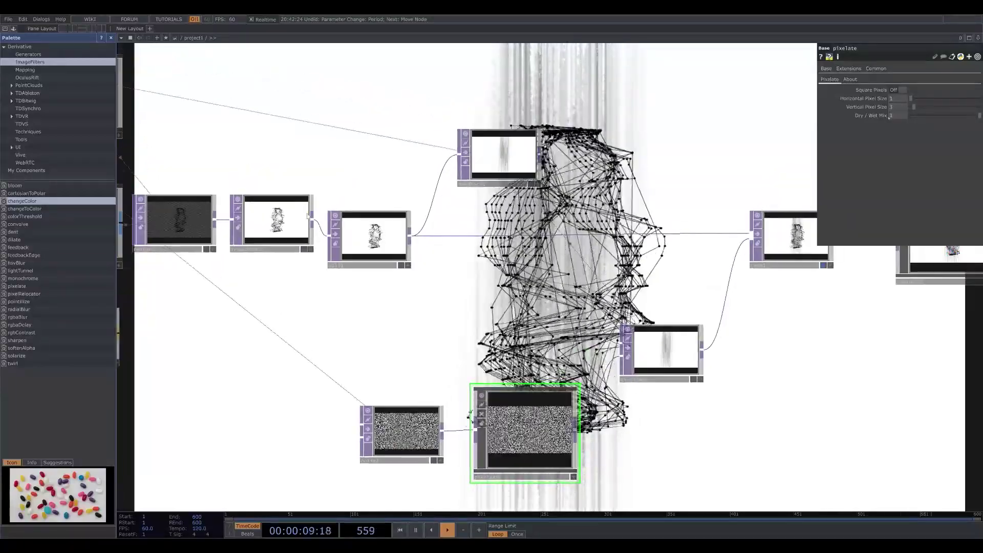
middle_drag(569, 242, 512, 256)
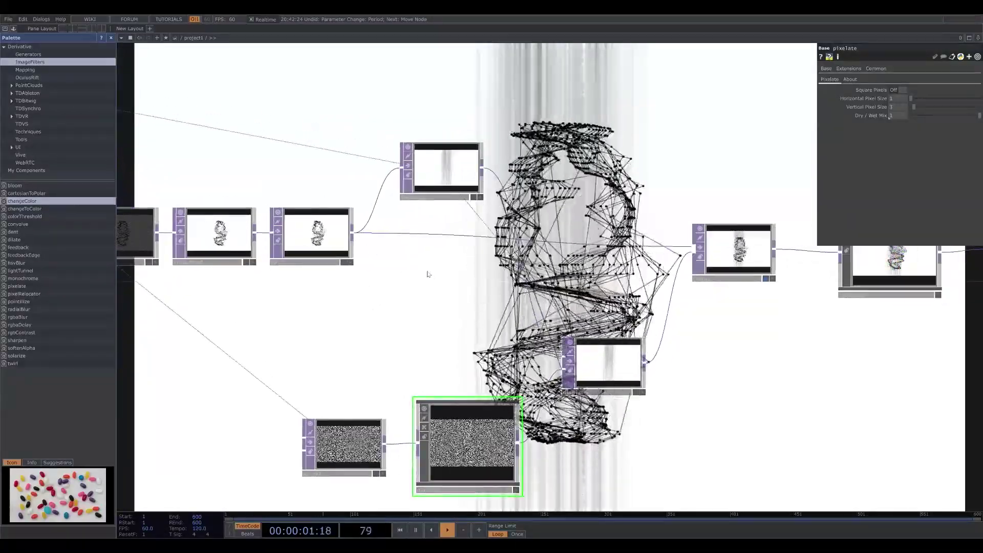
middle_drag(428, 274, 348, 265)
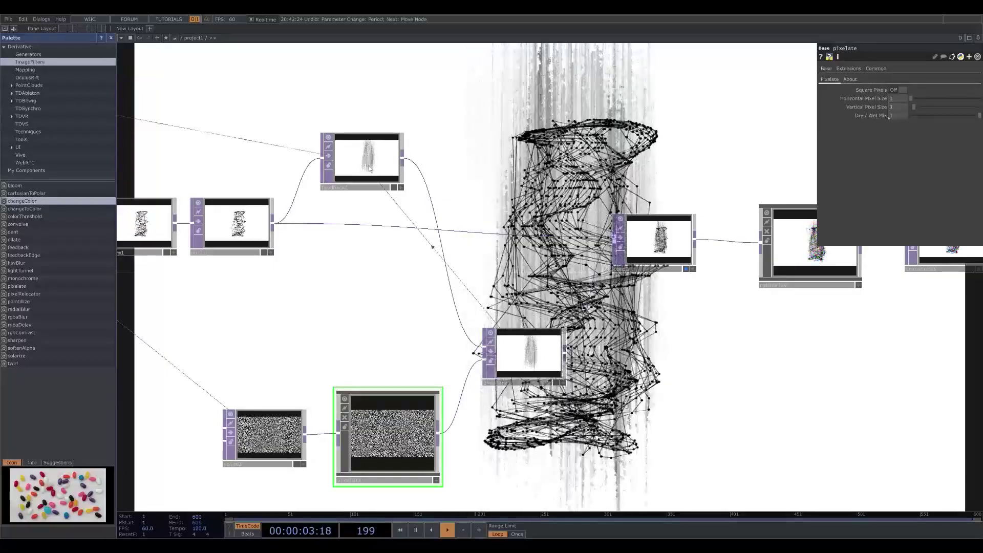
- Select displace1 to view its parameters and move it back up into the main chain between null1 and comp1
click(543, 348)
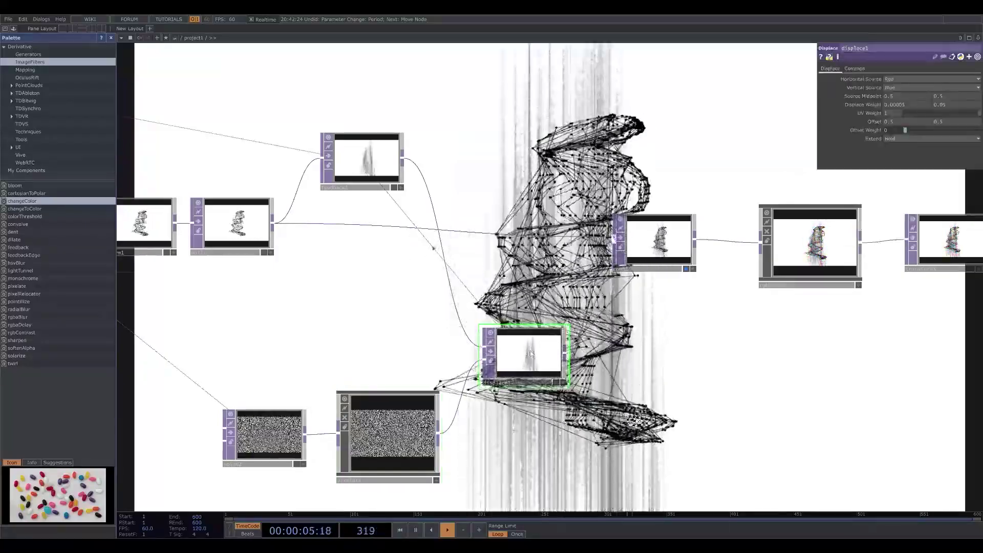
middle_drag(471, 319, 426, 272)
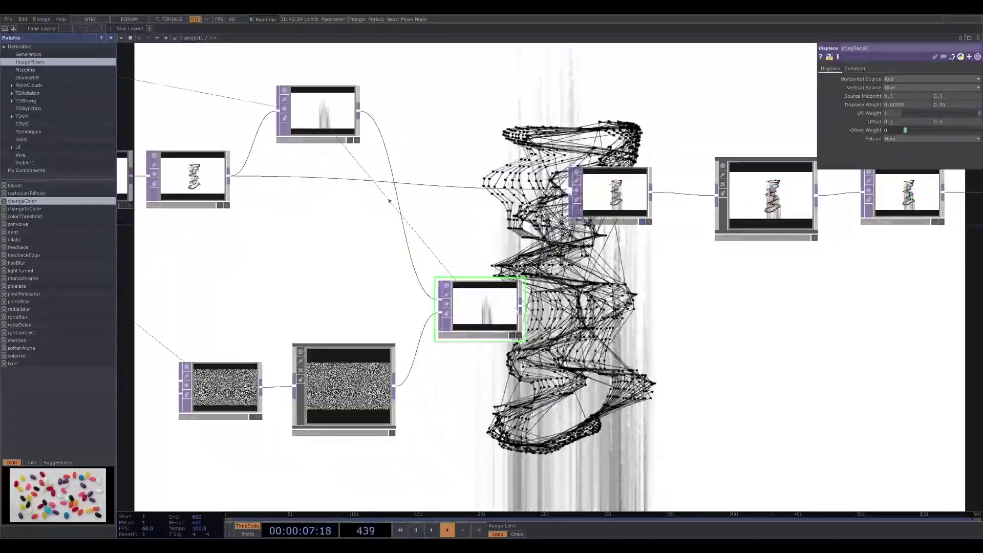
drag(306, 291, 398, 332)
drag(672, 315, 487, 276)
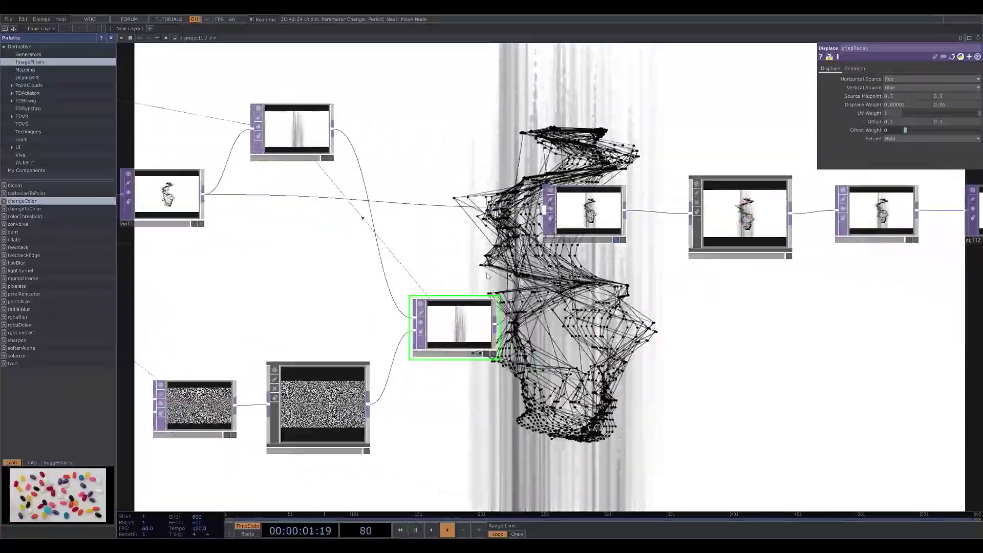
drag(481, 215, 481, 215)
drag(634, 104, 562, 303)
- Review the rearranged feedback chain around displace1, and examine the wider network back to the audio and geometry sections
scroll(561, 304, down, 2)
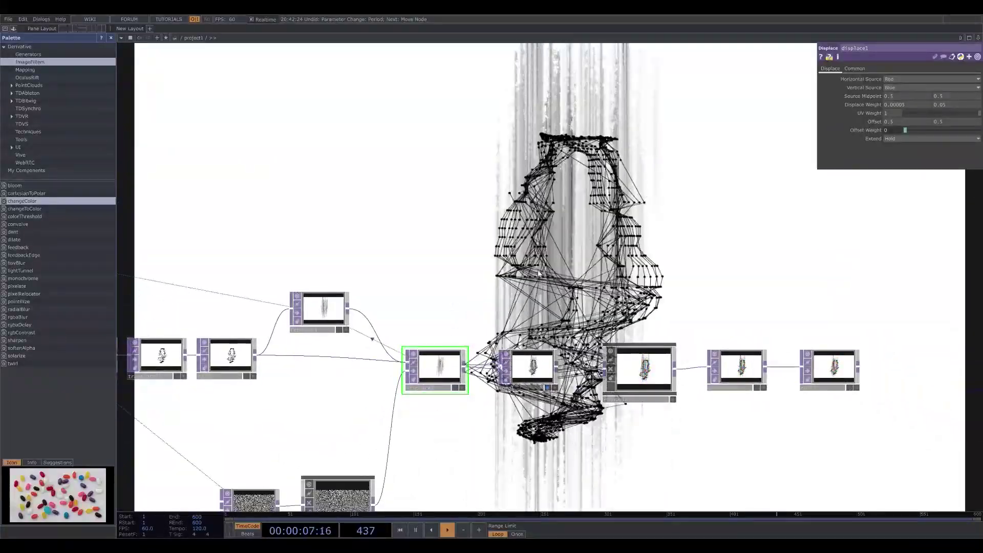
middle_drag(539, 274, 519, 52)
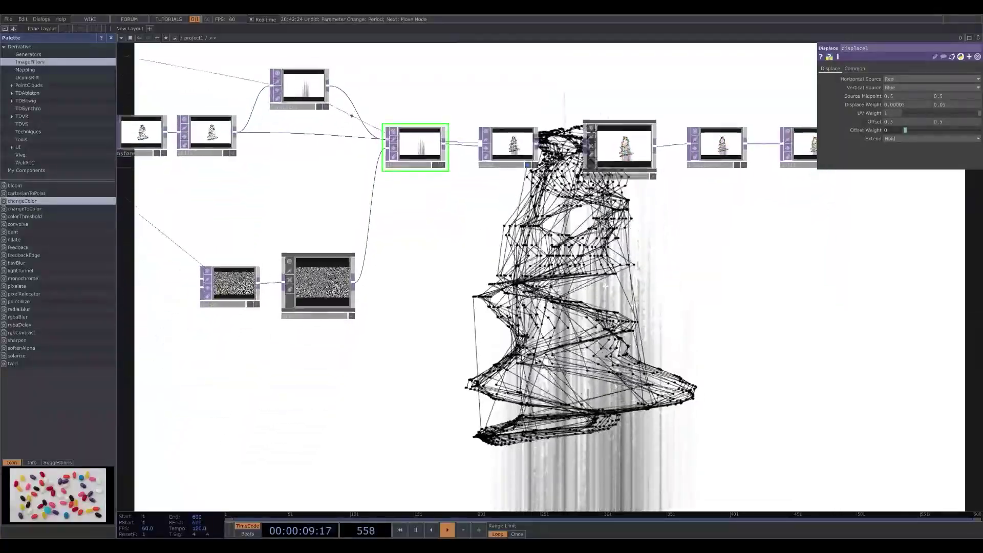
drag(605, 287, 611, 267)
drag(536, 293, 588, 327)
middle_drag(561, 232, 525, 294)
middle_drag(455, 302, 538, 305)
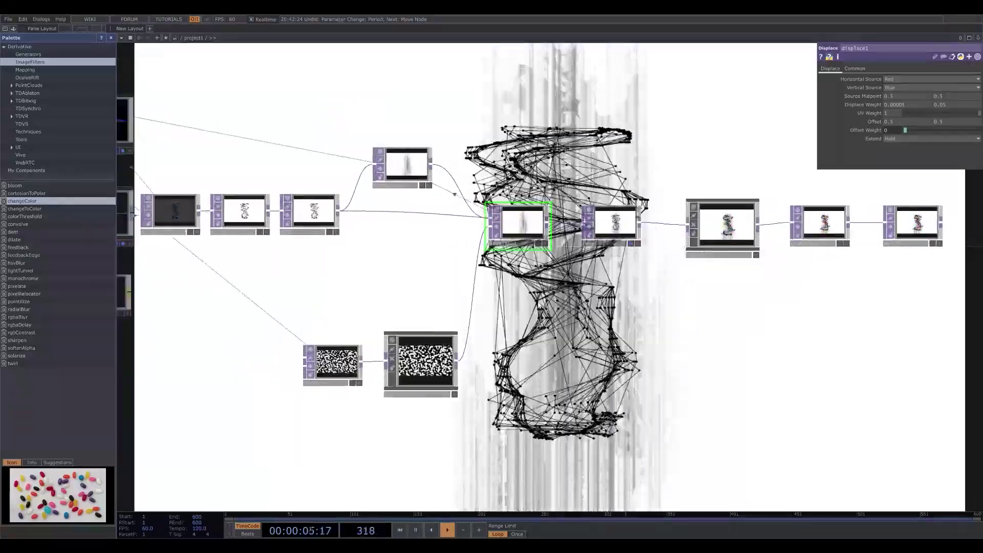
scroll(424, 279, down, 3)
drag(423, 278, 588, 243)
middle_drag(450, 307, 465, 305)
drag(453, 302, 519, 309)
middle_drag(464, 329, 487, 341)
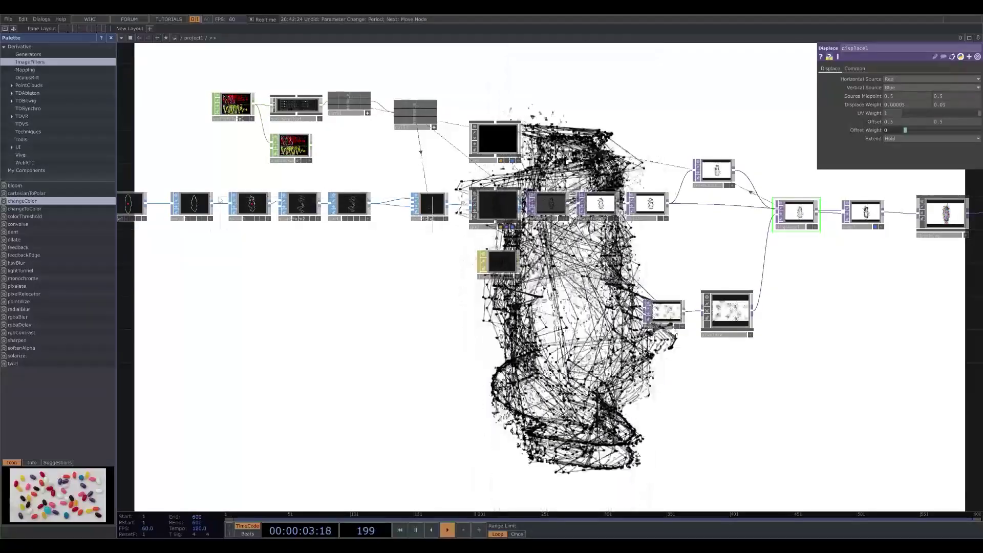
- Select transform2 to view its Rotate values and follow the chain forward to the final output nodes
right_drag(220, 199, 209, 198)
middle_drag(292, 256, 153, 173)
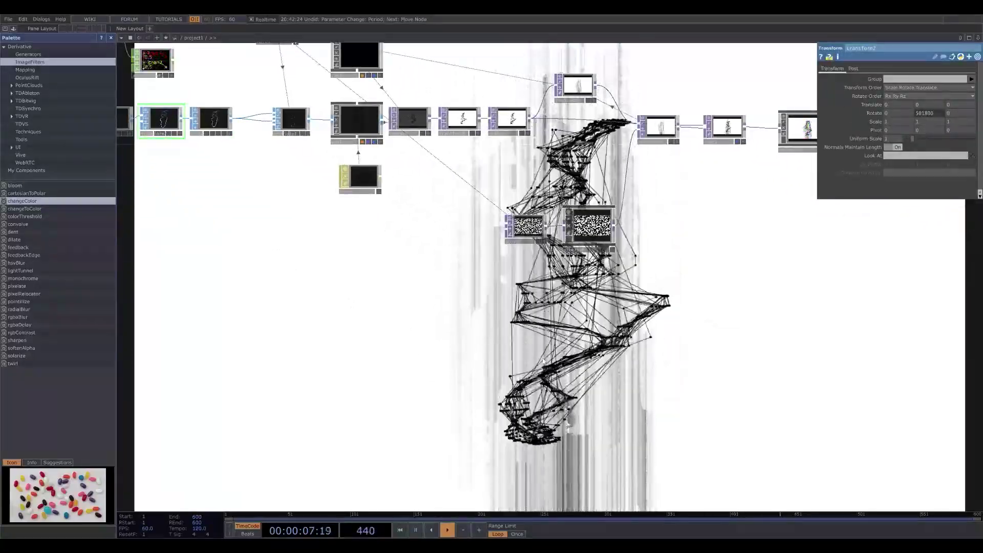
drag(619, 282, 530, 337)
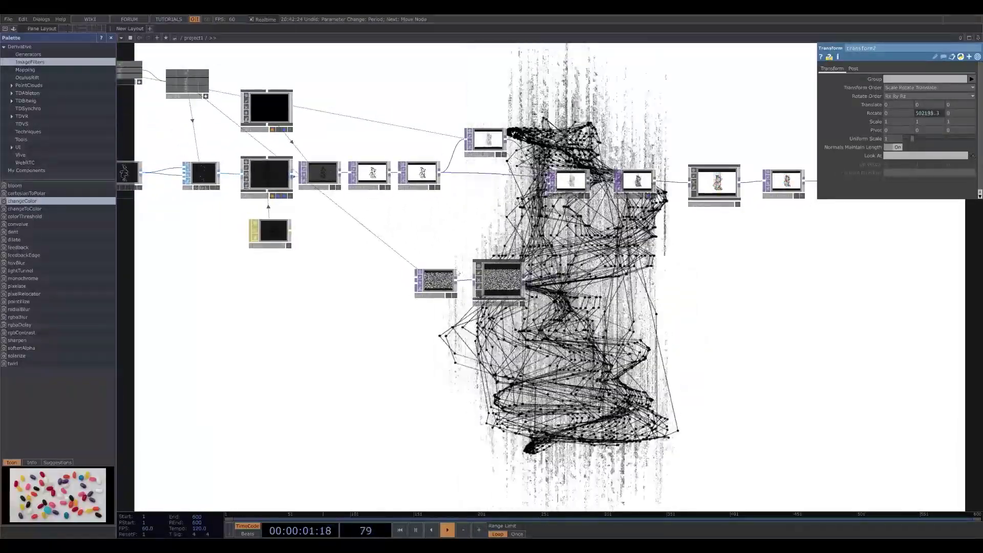
drag(440, 287, 445, 303)
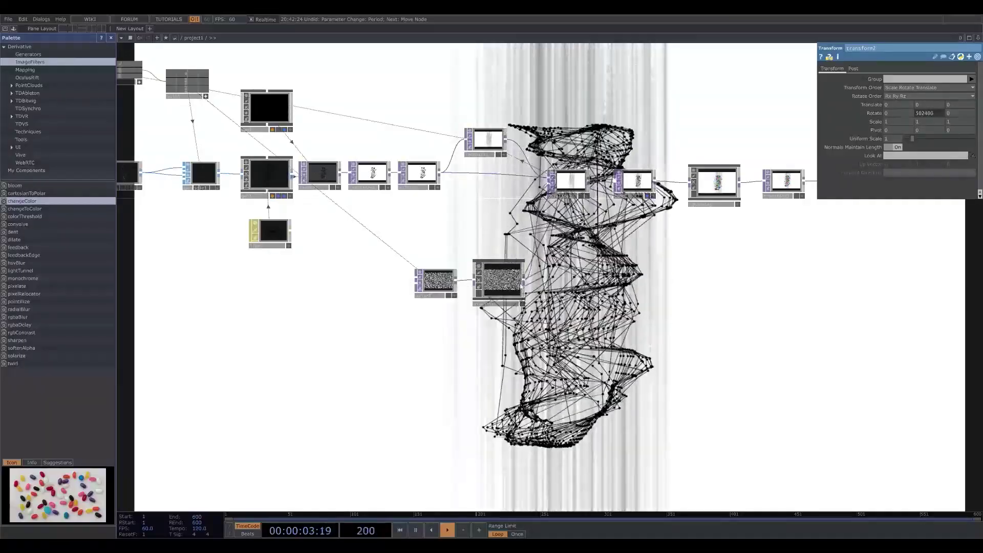
middle_drag(521, 286, 453, 309)
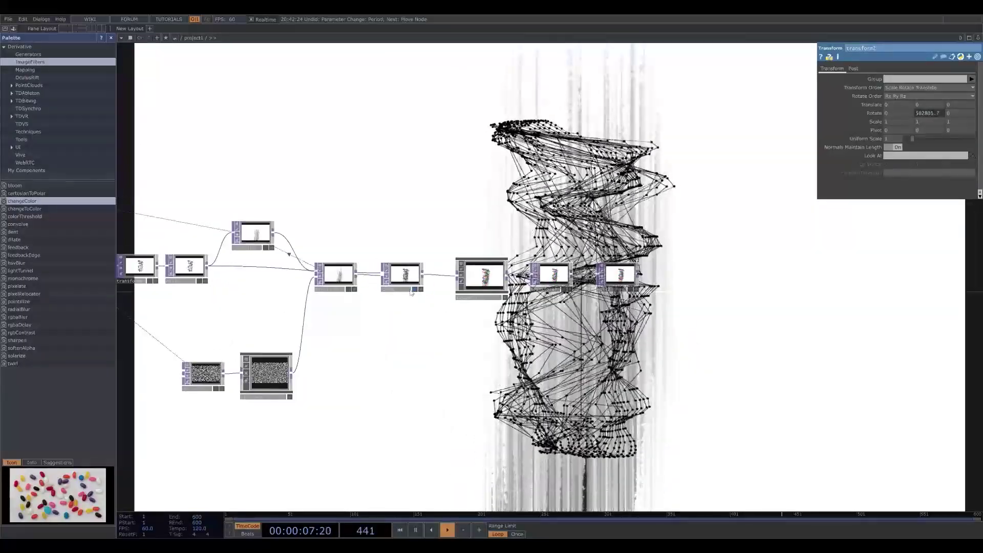
- Switch the background display from comp1 to null2 at the end of the chain, following rgbaDelay
drag(475, 302, 486, 289)
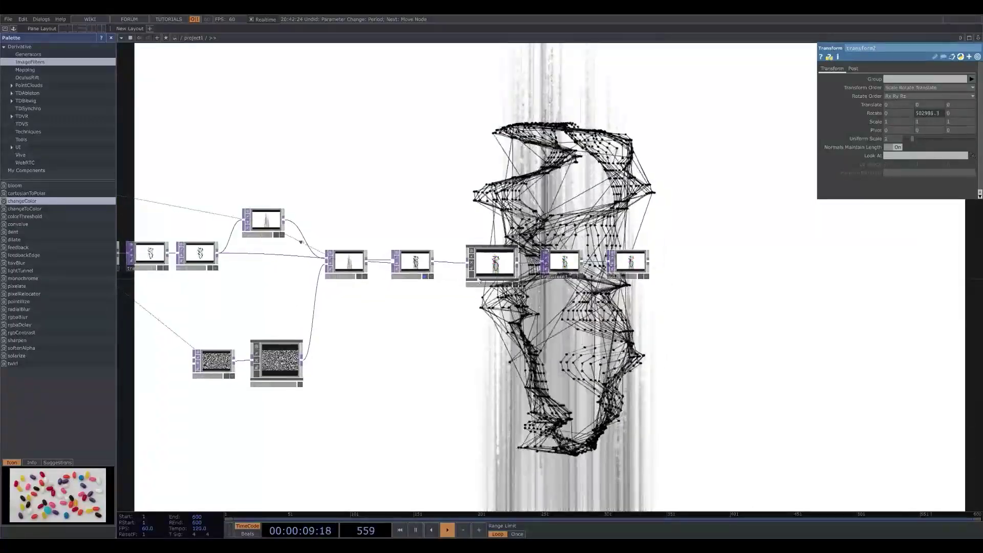
click(512, 283)
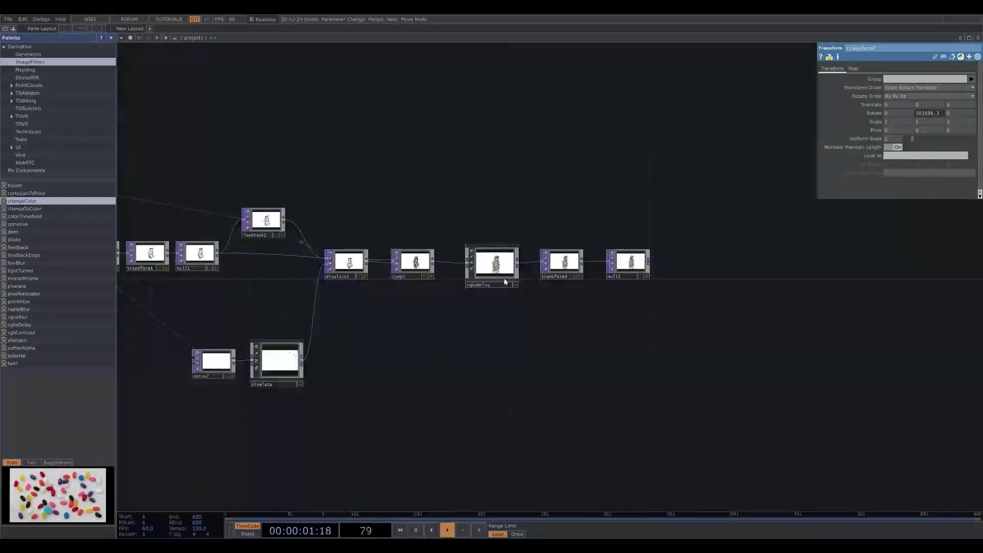
click(640, 276)
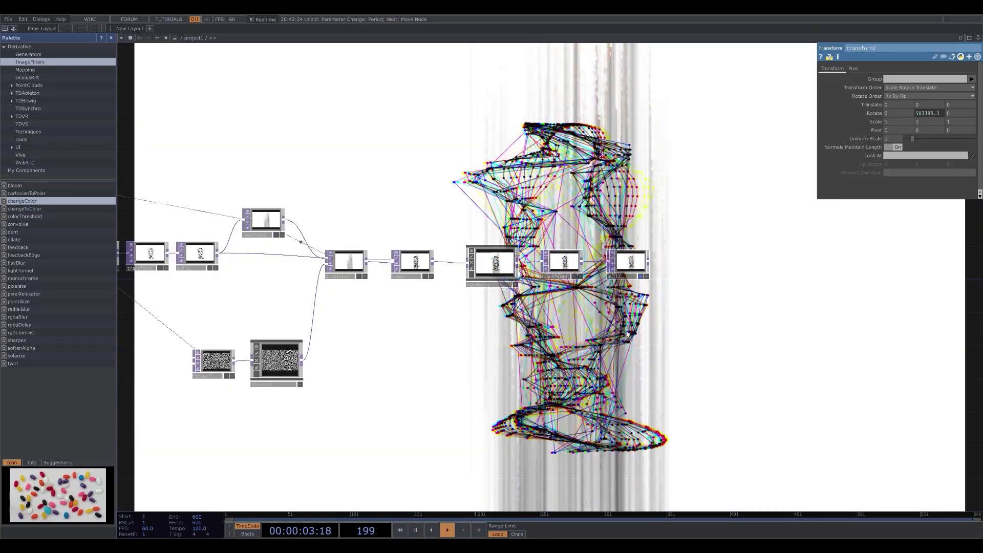